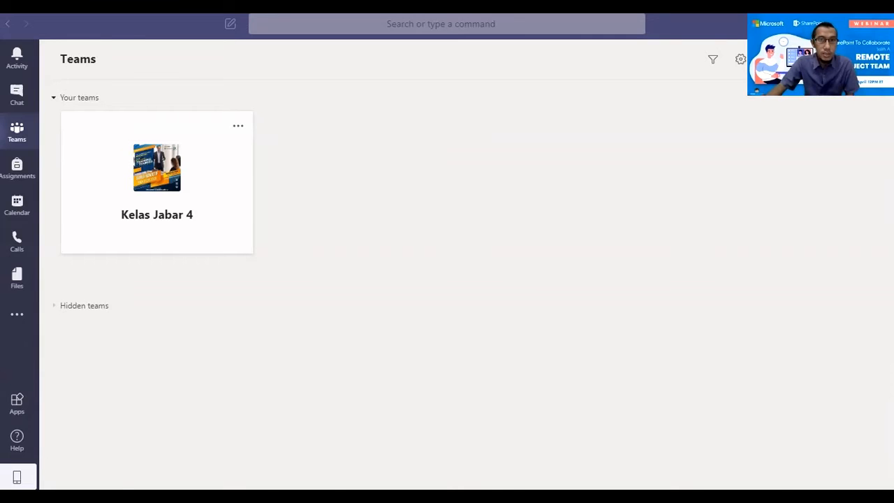
Switch from the Teams desktop window to the browser to use Teams on the web
{"action": "key", "text": "alt+Tab"}
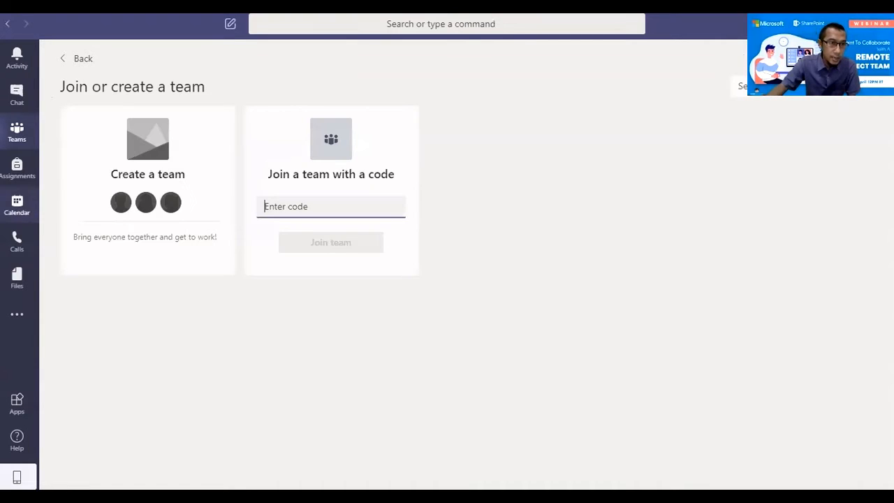
{"action": "mouse_move", "coordinate": [148, 242]}
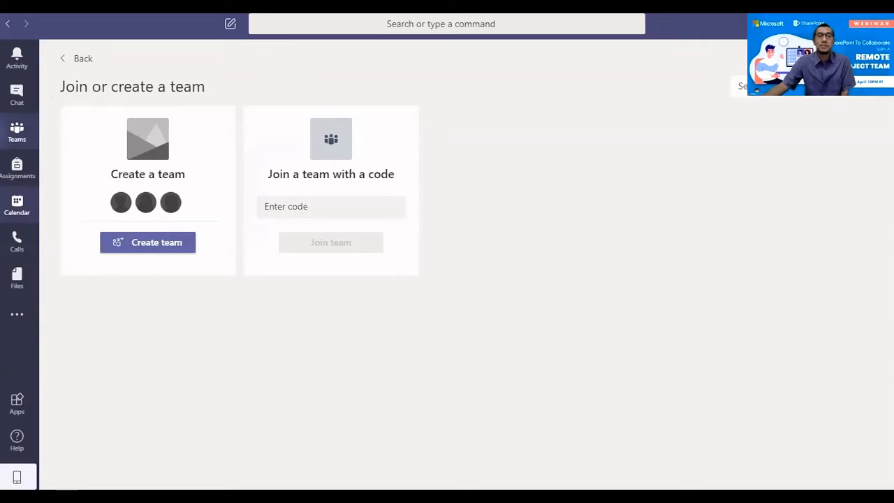
{"action": "key", "text": "alt+Tab"}
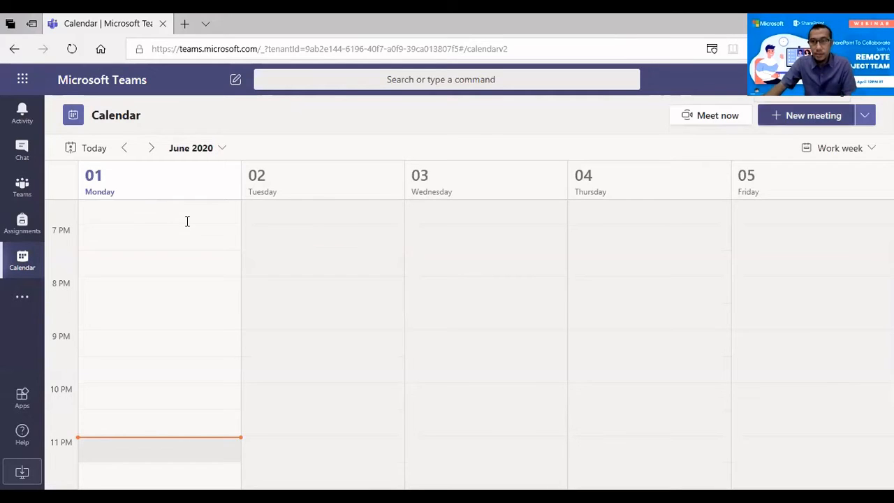
Create a new meeting titled 'Webinar hari pertama ToT Office 365'
{"action": "left_click", "coordinate": [806, 115]}
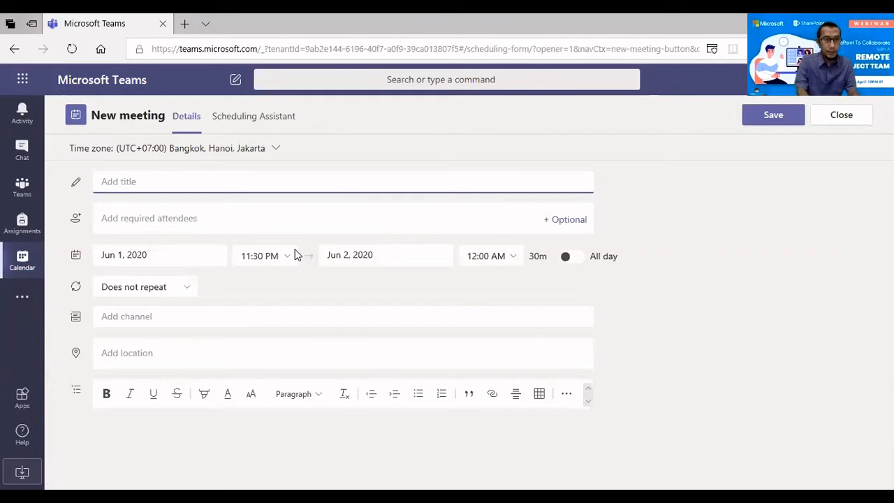
{"action": "type", "text": "Weel"}
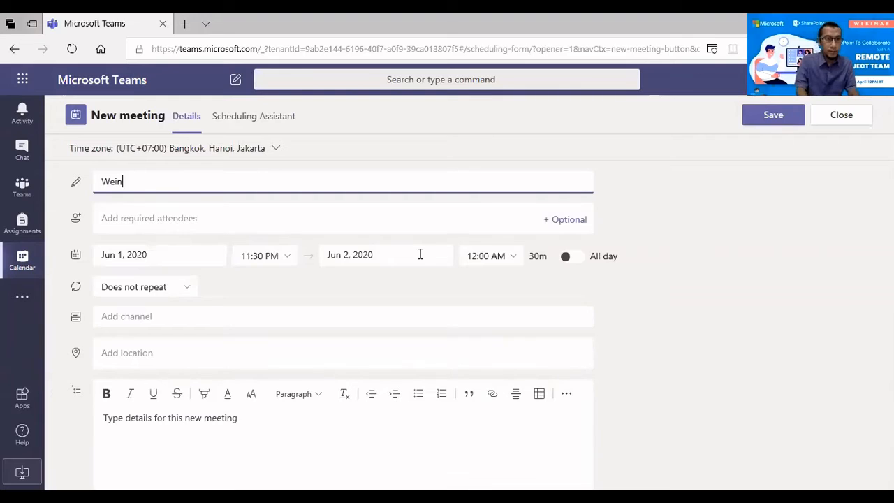
{"action": "key", "text": "BackSpace"}
{"action": "key", "text": "BackSpace"}
{"action": "type", "text": "binar hari"}
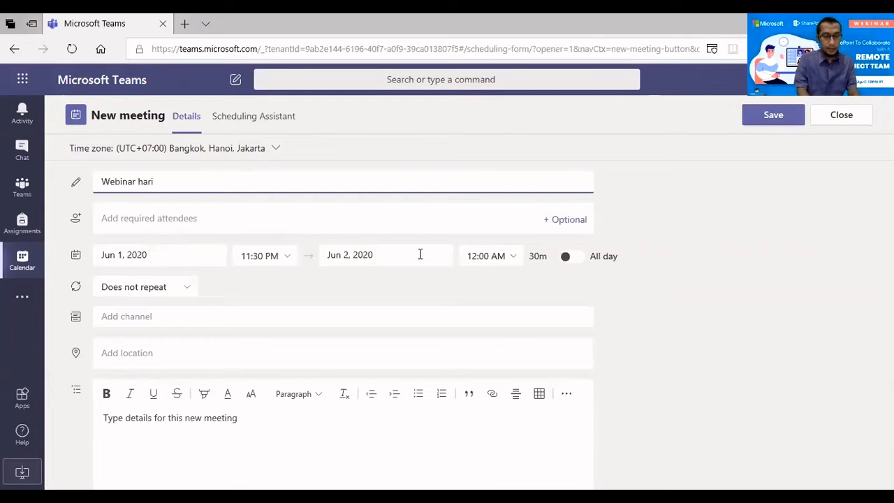
{"action": "type", "text": " pertama ToT"}
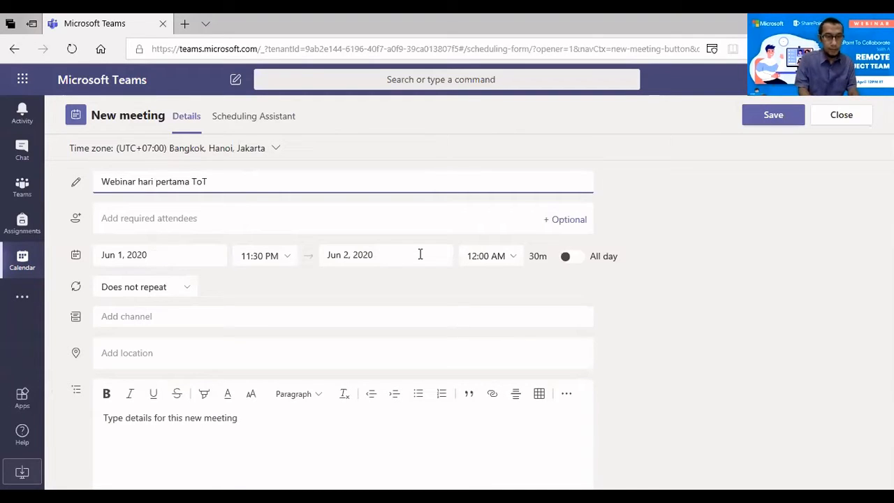
{"action": "type", "text": " Office 3"}
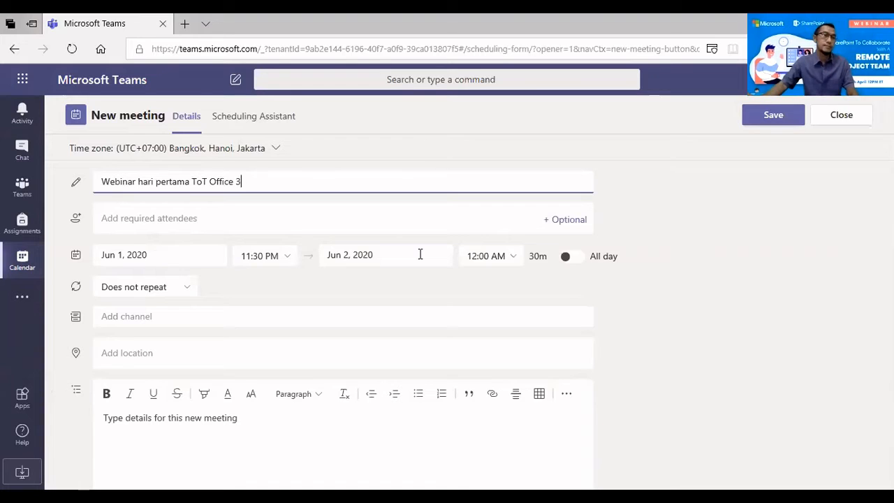
{"action": "type", "text": "65"}
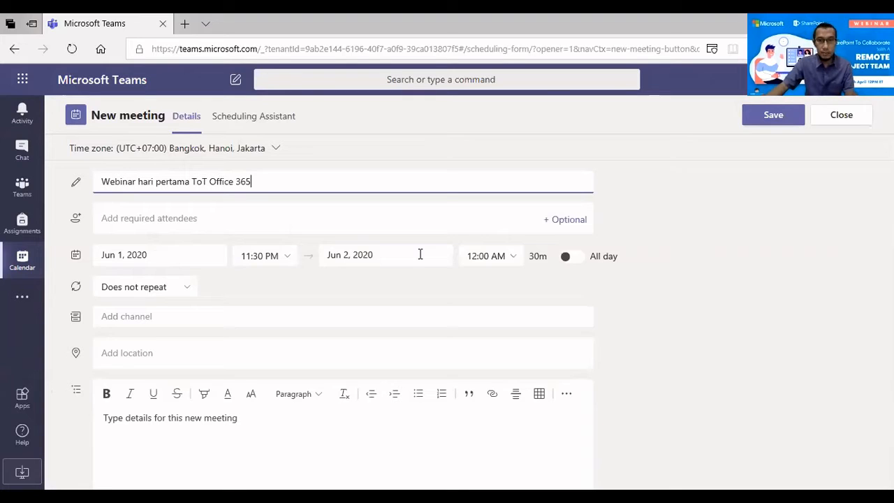
{"action": "key", "text": "Tab"}
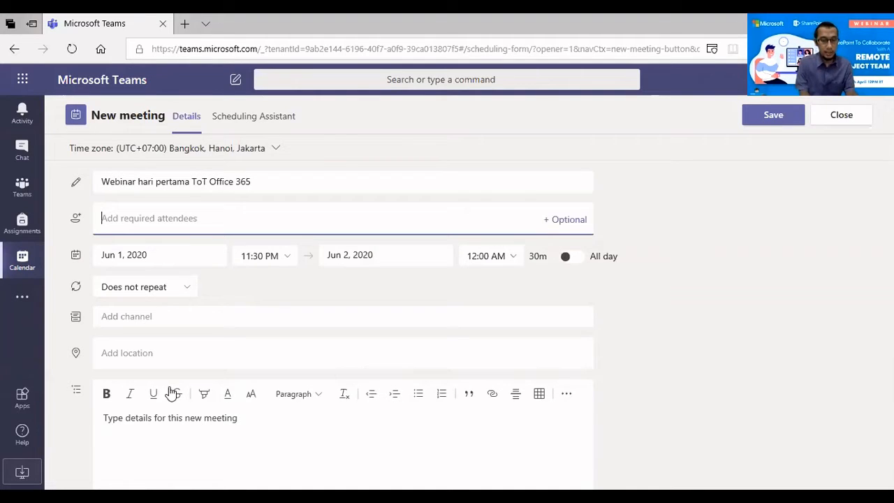
Add three colleagues as required attendees by accepting their name suggestions
{"action": "type", "text": "ady"}
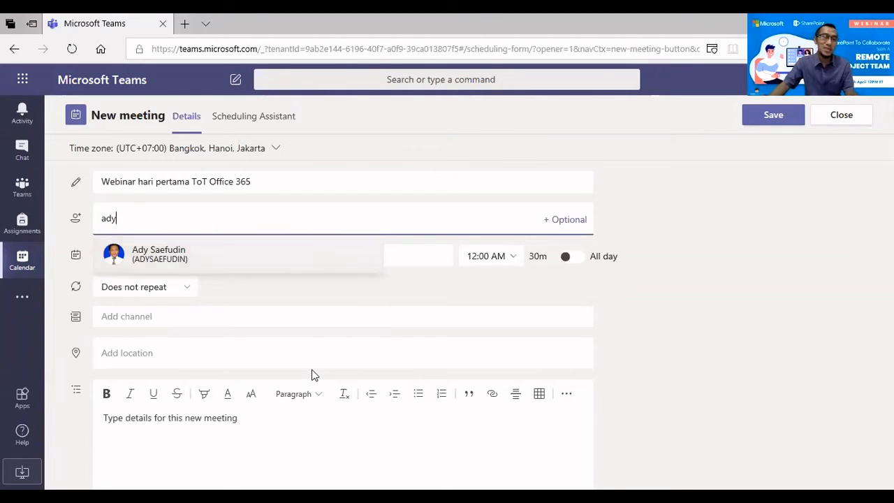
{"action": "key", "text": "Return"}
{"action": "type", "text": "rizki"}
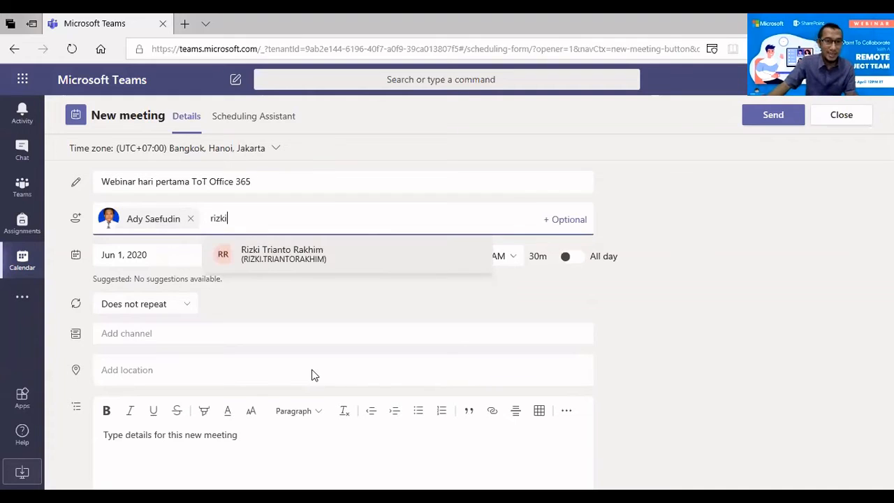
{"action": "key", "text": "Return"}
{"action": "type", "text": "jarot"}
{"action": "key", "text": "Return"}
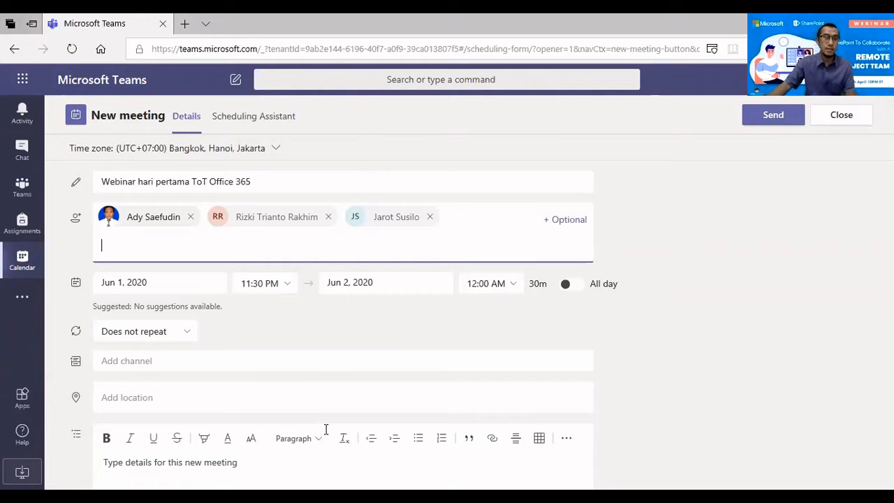
Set the meeting channel to General under the Kelas Jabar 4 team
{"action": "left_click", "coordinate": [326, 361]}
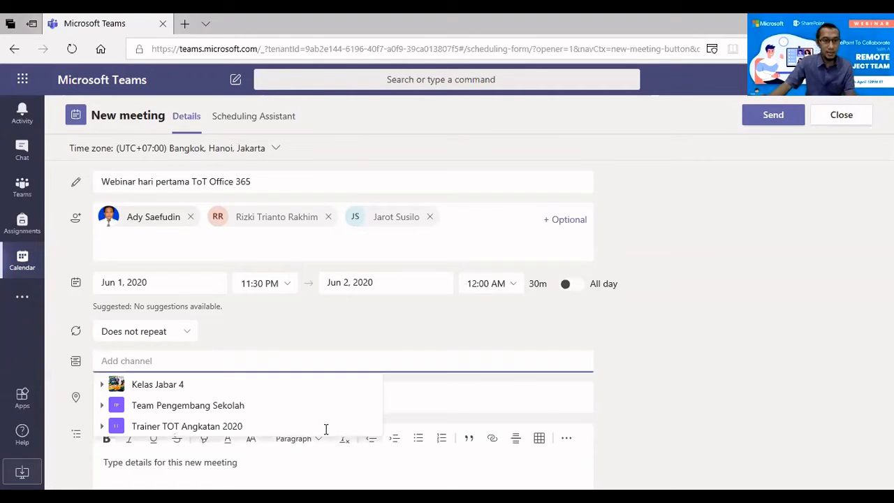
{"action": "key", "text": "Down"}
{"action": "key", "text": "Return"}
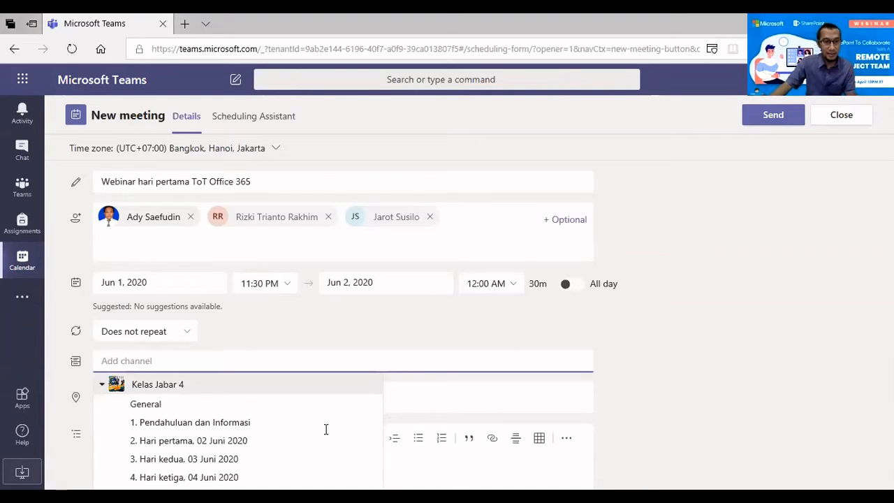
{"action": "scroll", "coordinate": [326, 429], "scroll_direction": "down", "scroll_amount": 1}
{"action": "key", "text": "Down"}
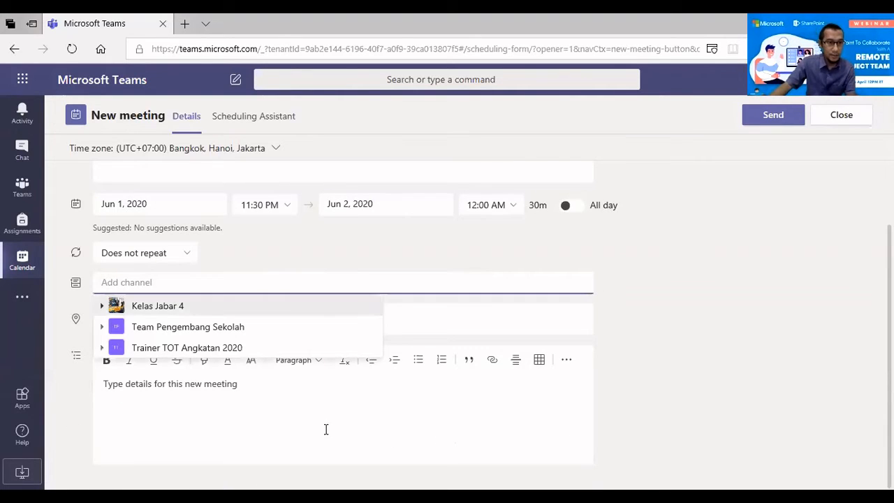
{"action": "key", "text": "Return"}
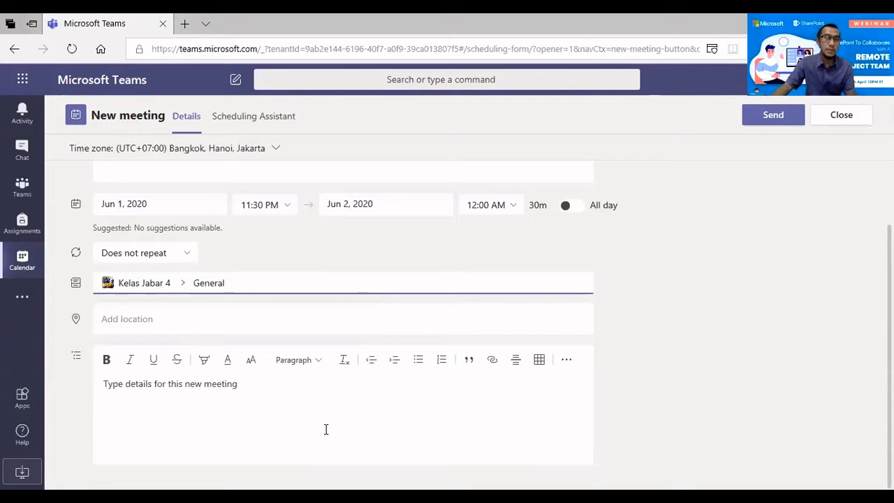
{"action": "scroll", "coordinate": [326, 429], "scroll_direction": "up", "scroll_amount": 1}
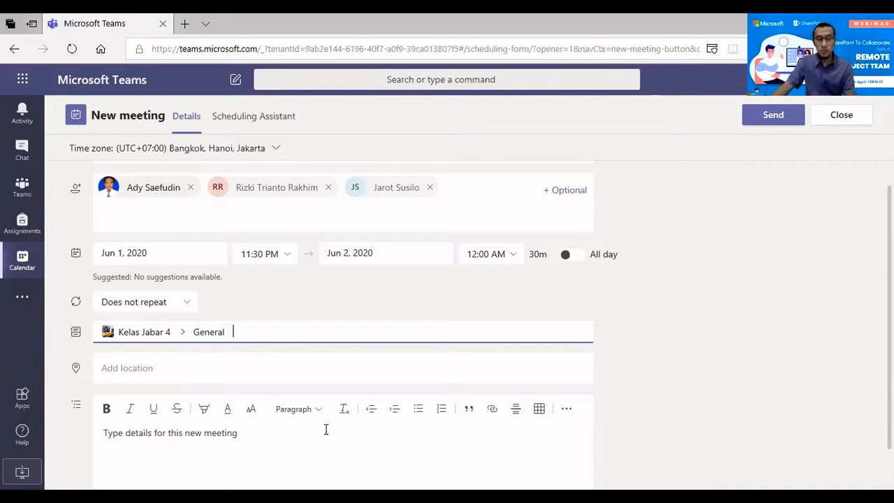
Enter the guest's Gmail address in the attendees field and retry the suggestion lookup
{"action": "left_click", "coordinate": [128, 207]}
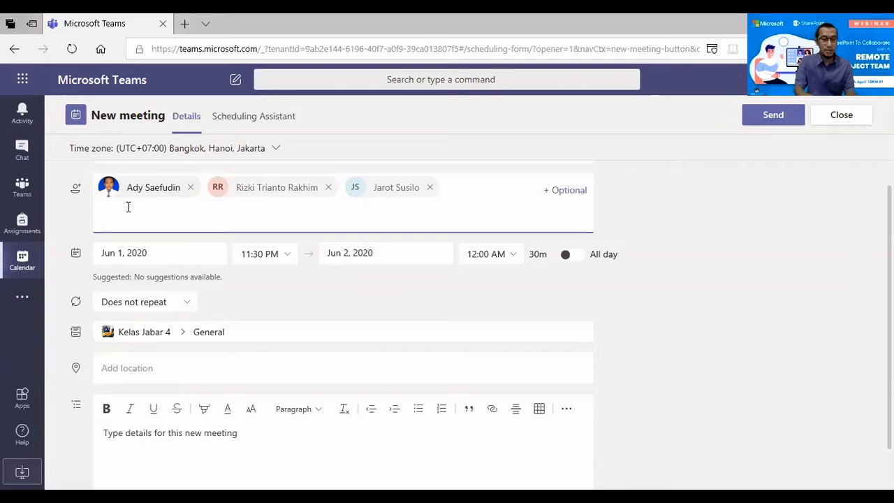
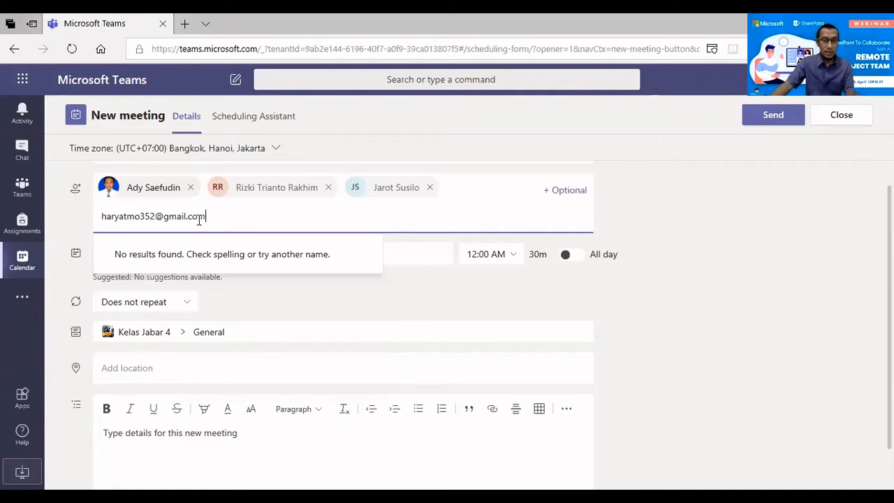
{"action": "left_click", "coordinate": [199, 233]}
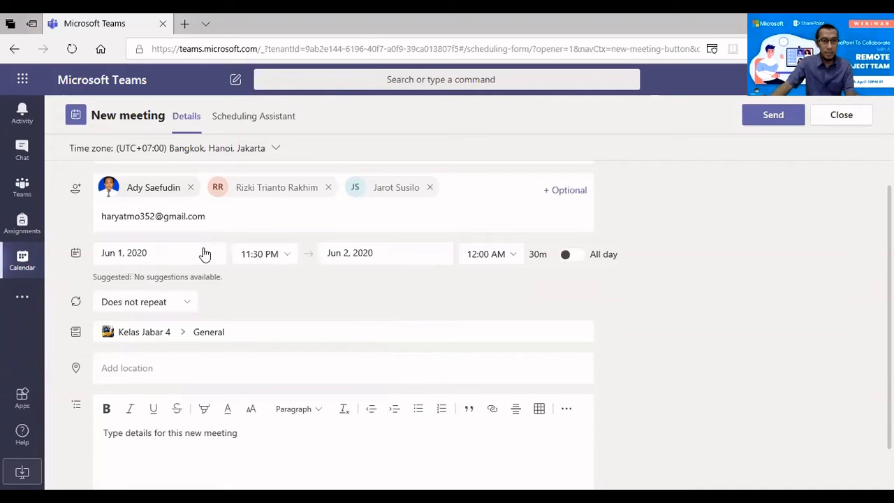
{"action": "left_click", "coordinate": [204, 250]}
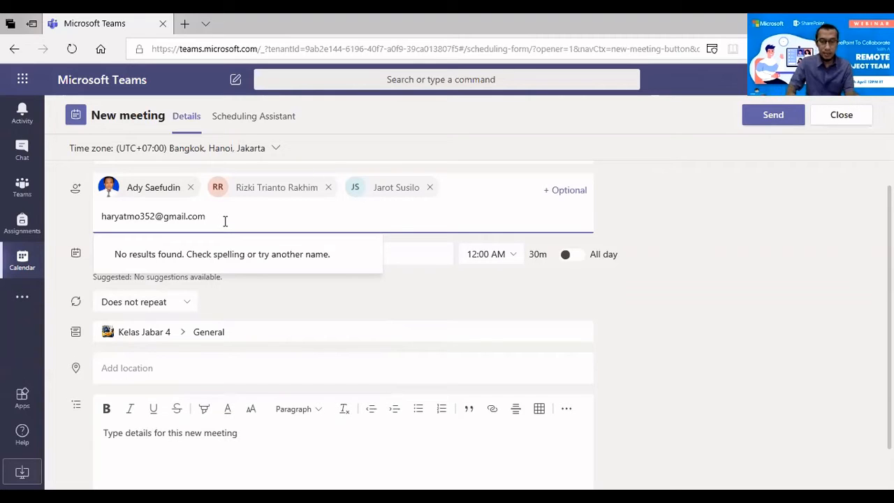
{"action": "key", "text": "BackSpace"}
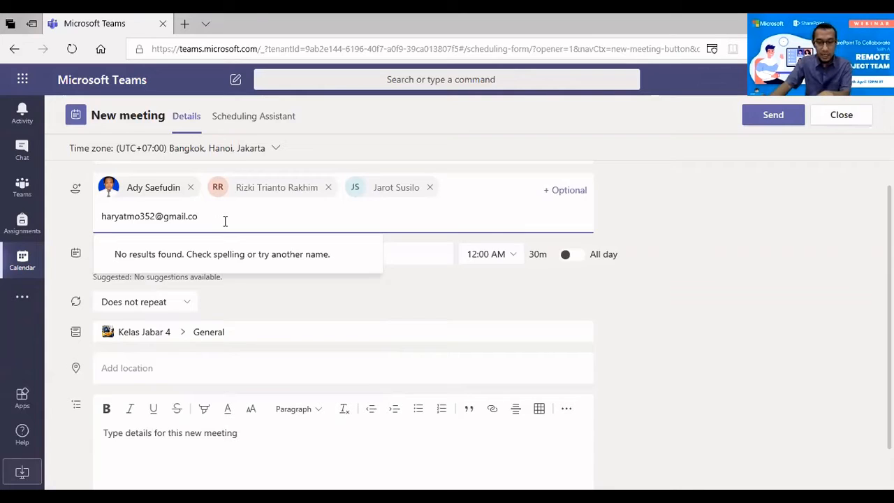
{"action": "type", "text": "m"}
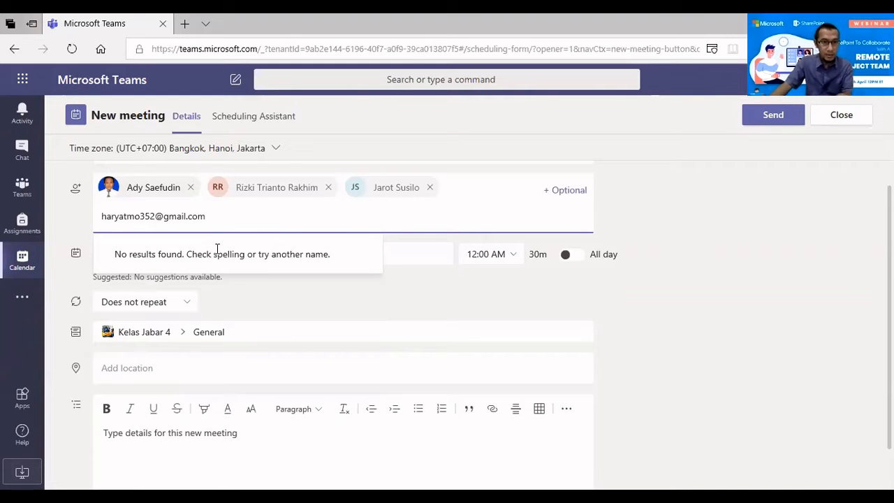
{"action": "key", "text": "BackSpace"}
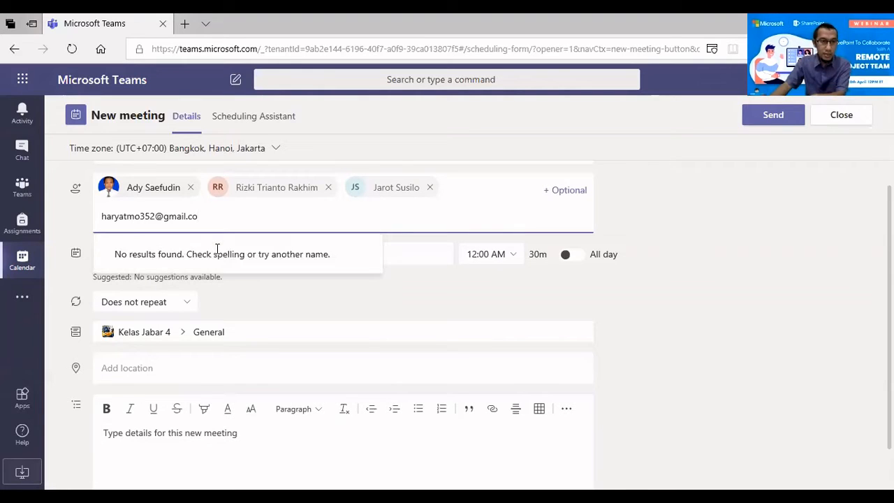
{"action": "key", "text": "BackSpace"}
{"action": "key", "text": "BackSpace"}
{"action": "key", "text": "BackSpace"}
{"action": "key", "text": "BackSpace"}
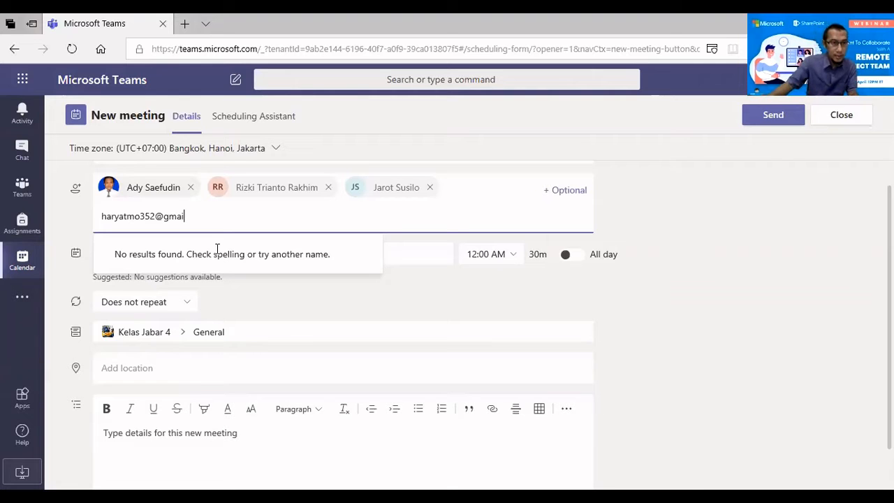
Correct the address to the guest's organisation e-mail and add them as an invited guest
{"action": "key", "text": "shift+Left"}
{"action": "key", "text": "shift+Left"}
{"action": "key", "text": "shift+Left"}
{"action": "key", "text": "shift+Left"}
{"action": "key", "text": "shift+Left"}
{"action": "key", "text": "shift+Left"}
{"action": "key", "text": "shift+Left"}
{"action": "key", "text": "shift+Left"}
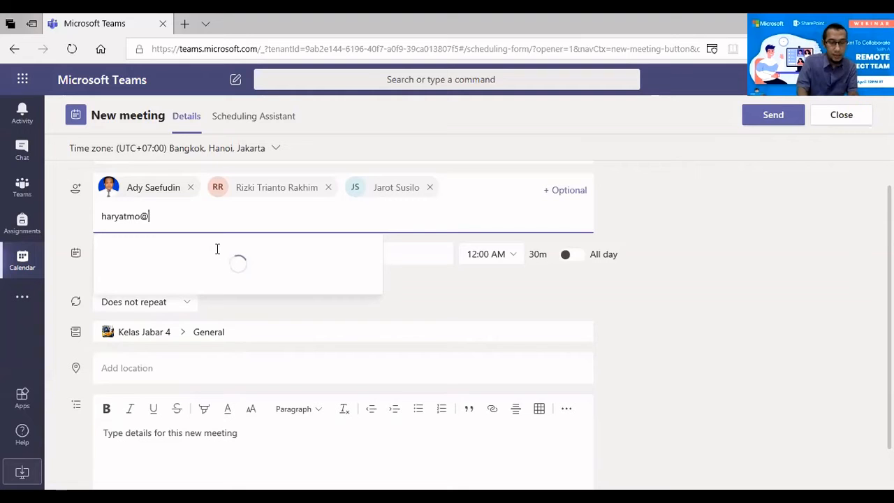
{"action": "type", "text": "lppks.org"}
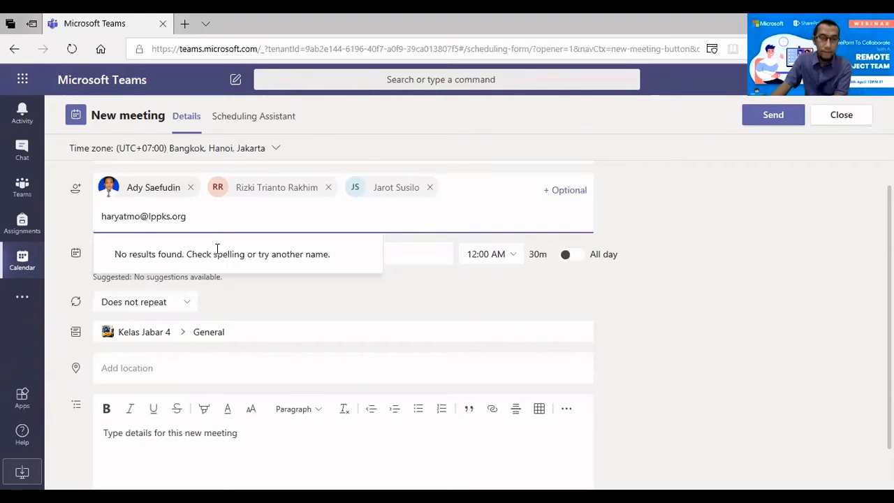
{"action": "key", "text": "BackSpace"}
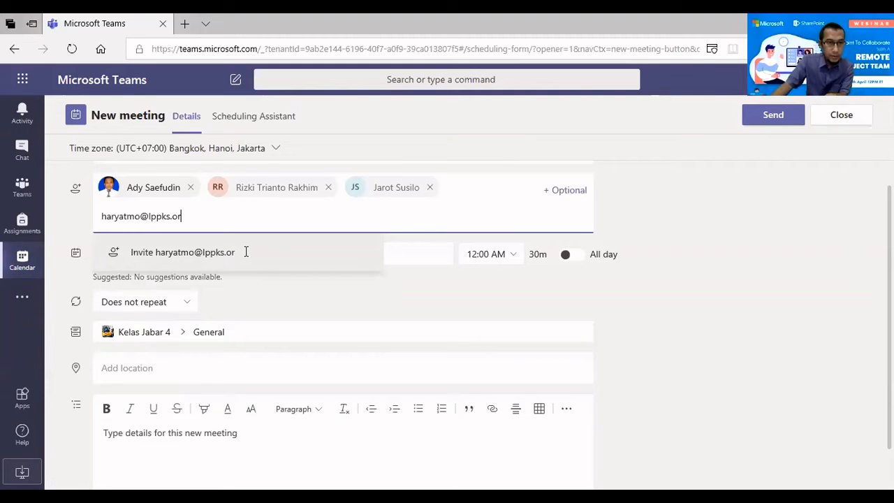
{"action": "type", "text": "g"}
{"action": "left_click", "coordinate": [246, 252]}
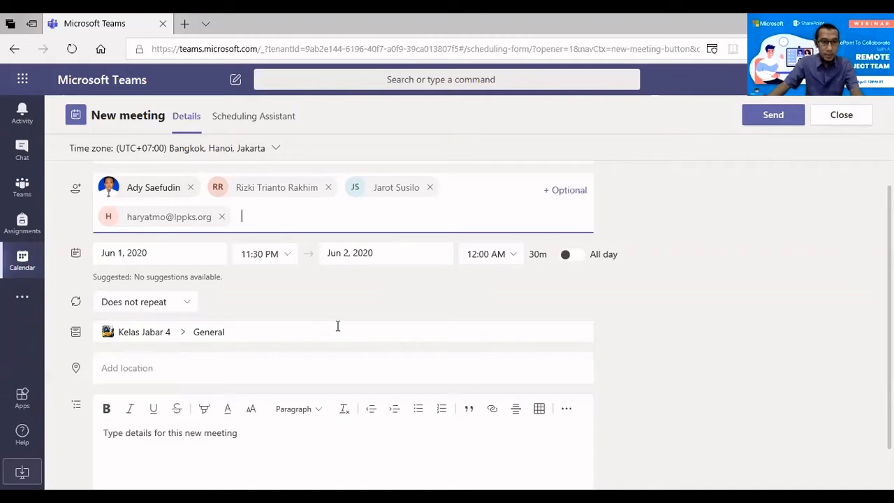
Set the meeting location to Solo
{"action": "scroll", "coordinate": [140, 314], "scroll_direction": "down", "scroll_amount": 1}
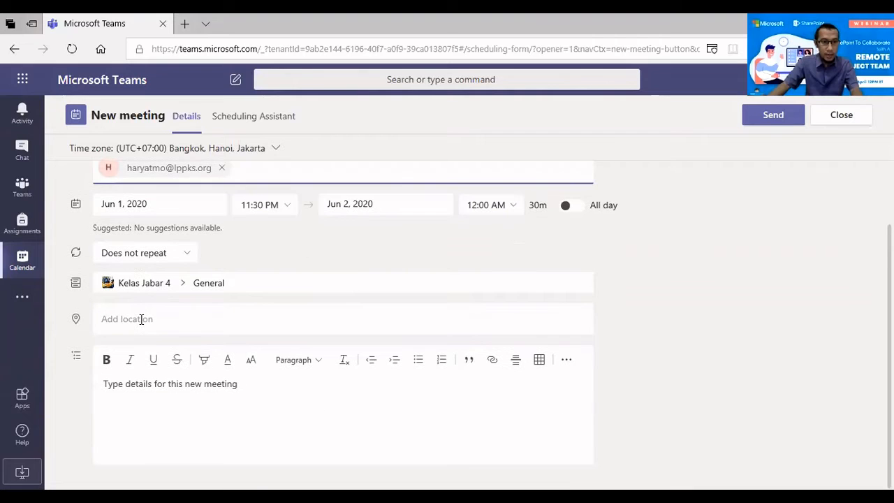
{"action": "left_click", "coordinate": [141, 319]}
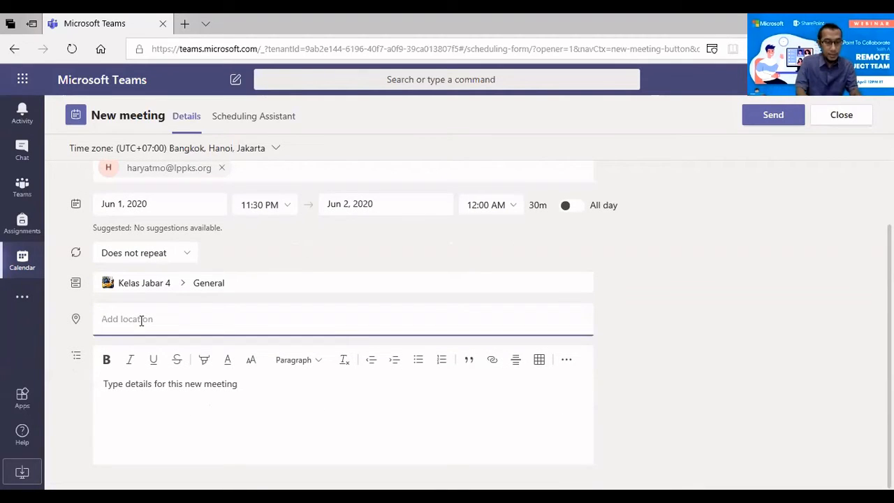
{"action": "type", "text": "Solo"}
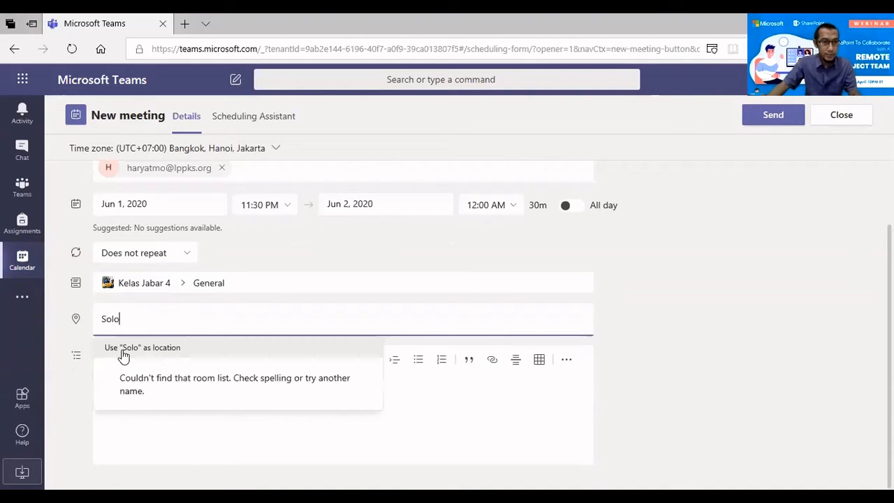
{"action": "key", "text": "Return"}
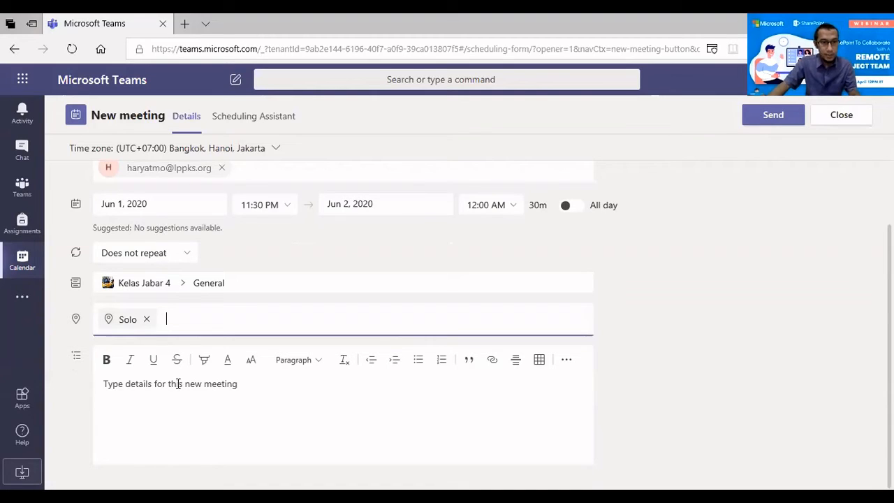
{"action": "left_click", "coordinate": [204, 418]}
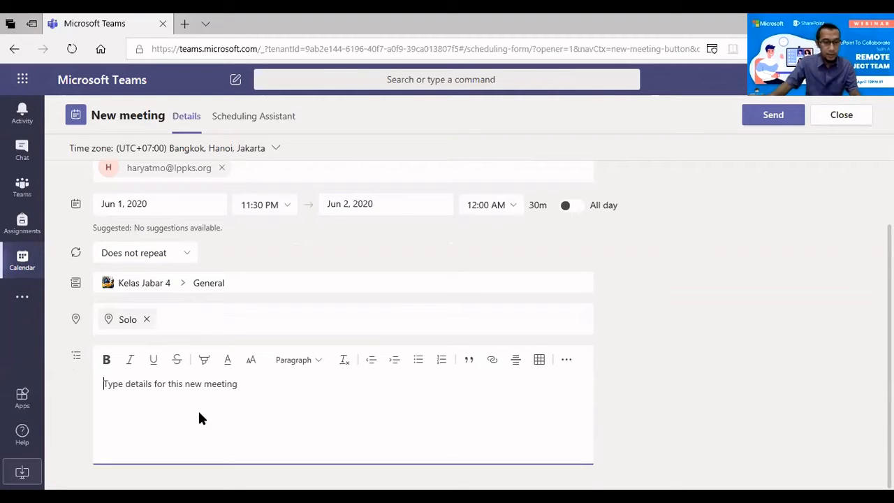
Trim the title and paste 'Webinar hari pertama ToT Office 365' into the meeting details
{"action": "type", "text": "Web"}
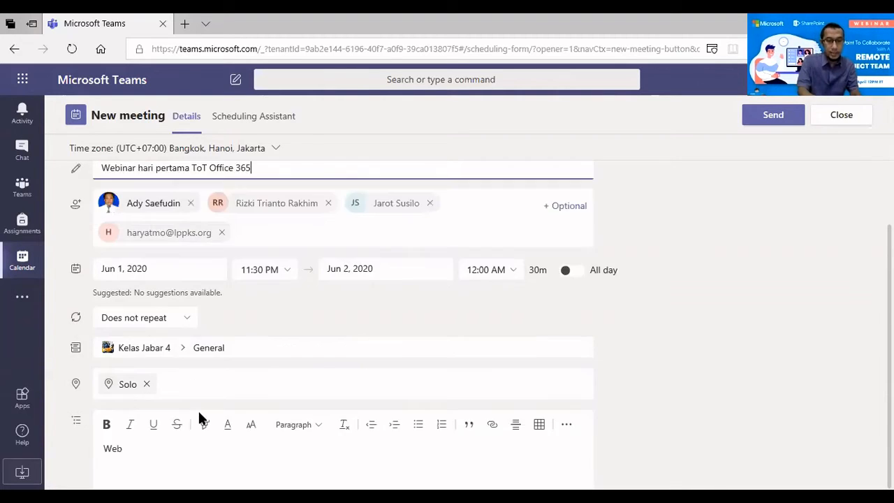
{"action": "type", "text": "inar hari p"}
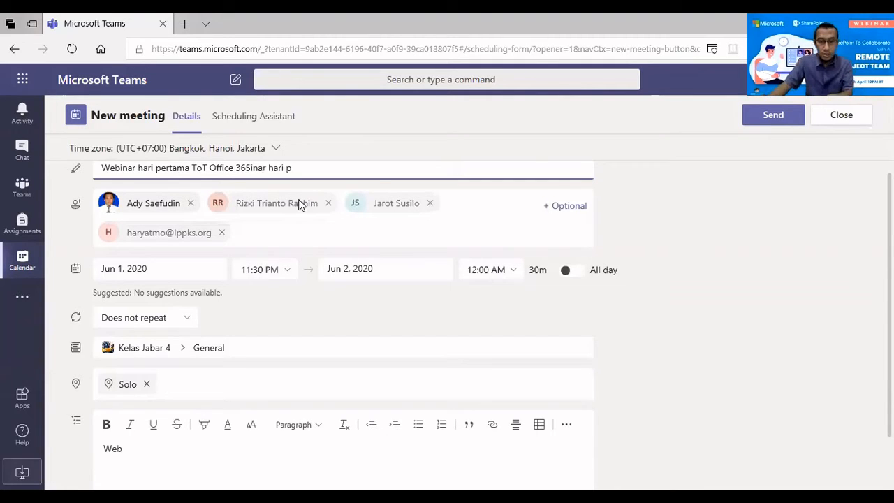
{"action": "key", "text": "BackSpace"}
{"action": "key", "text": "BackSpace"}
{"action": "key", "text": "BackSpace"}
{"action": "key", "text": "BackSpace"}
{"action": "key", "text": "BackSpace"}
{"action": "key", "text": "BackSpace"}
{"action": "key", "text": "BackSpace"}
{"action": "key", "text": "BackSpace"}
{"action": "key", "text": "BackSpace"}
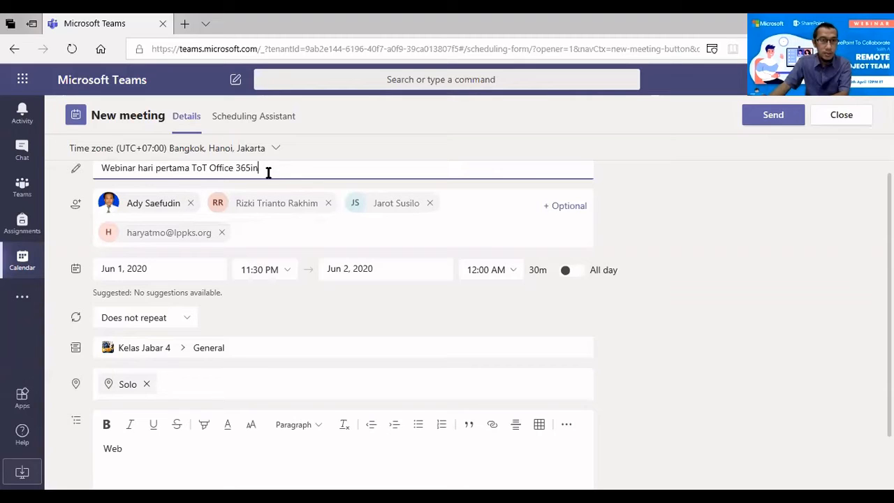
{"action": "key", "text": "BackSpace"}
{"action": "key", "text": "BackSpace"}
{"action": "key", "text": "ctrl+a"}
{"action": "key", "text": "ctrl+c"}
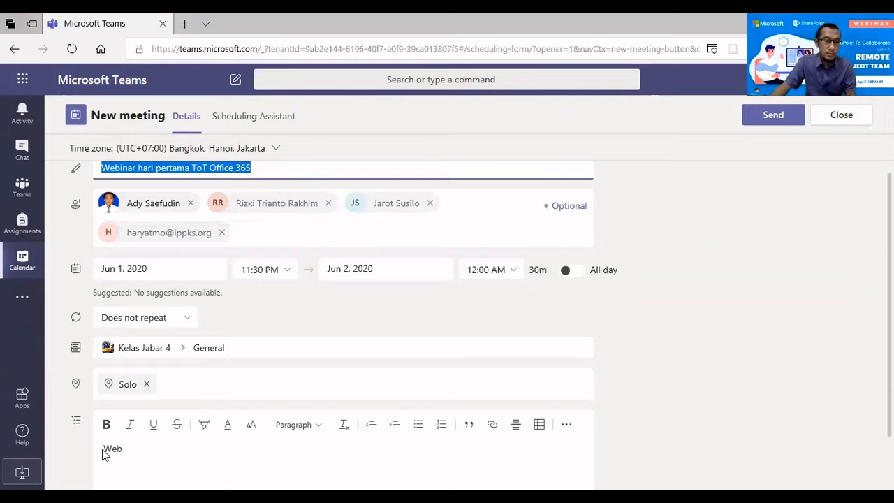
{"action": "left_click", "coordinate": [774, 345]}
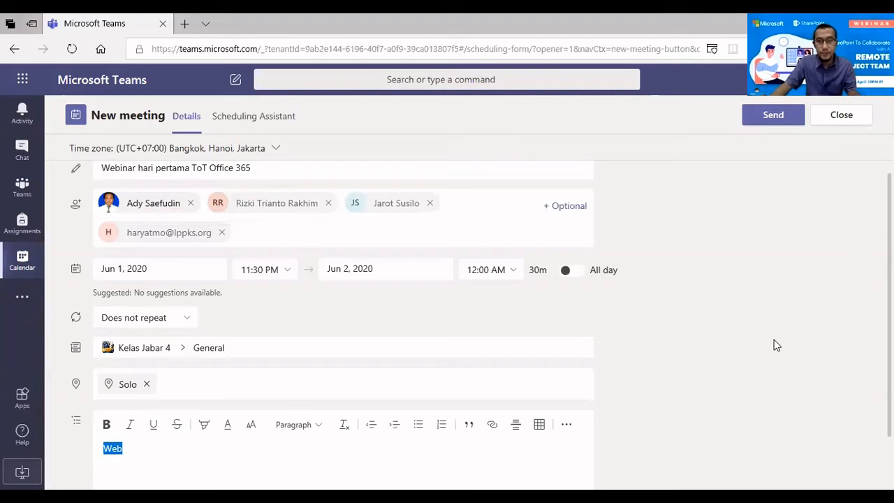
{"action": "key", "text": "ctrl+v"}
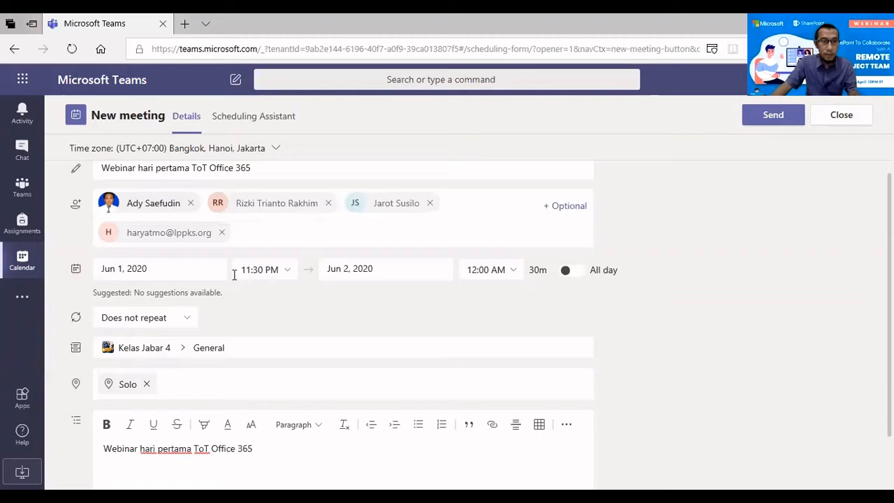
Change the meeting start to Jun 2, 2020 at 6:30 AM
{"action": "left_click", "coordinate": [120, 268]}
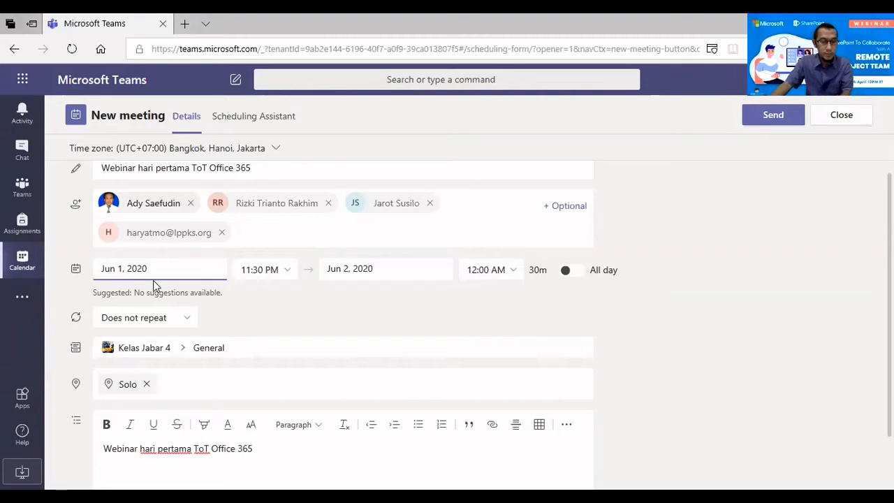
{"action": "key", "text": "BackSpace"}
{"action": "type", "text": "2"}
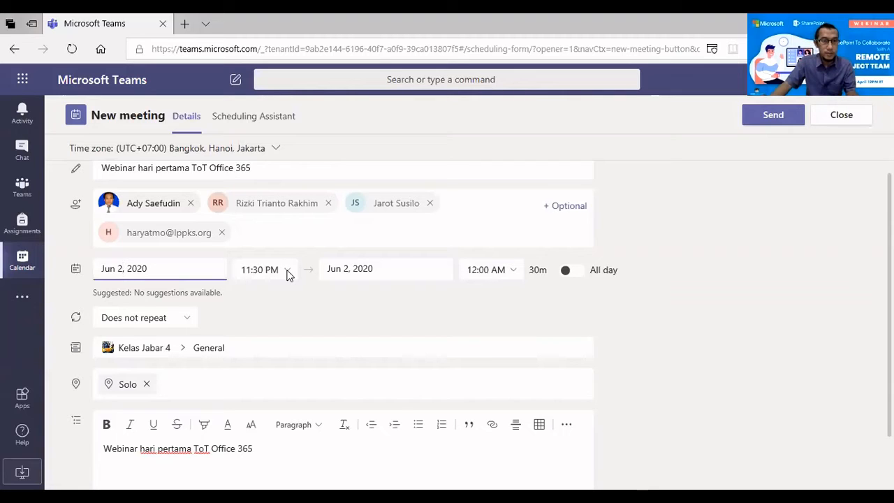
{"action": "left_click", "coordinate": [250, 274]}
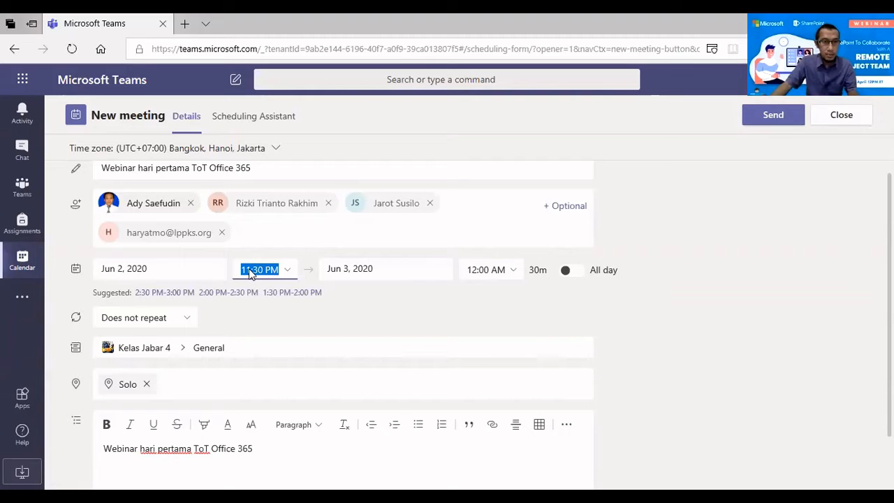
{"action": "left_click", "coordinate": [286, 272]}
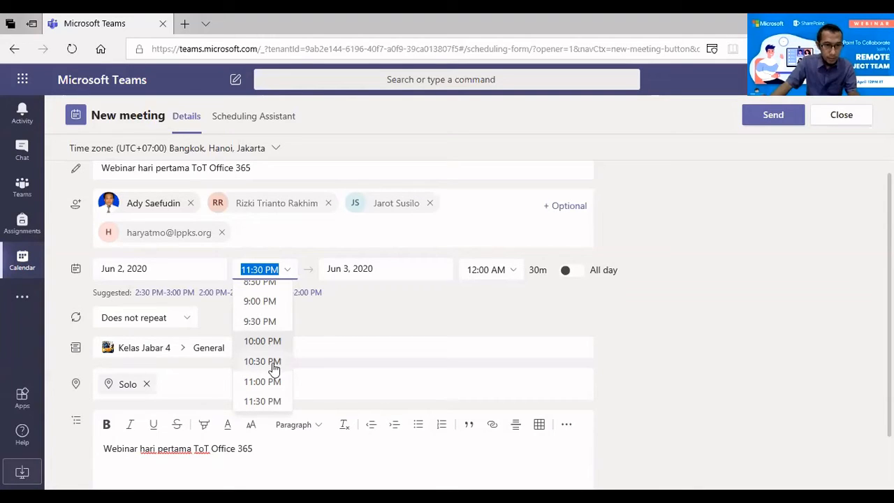
{"action": "scroll", "coordinate": [274, 369], "scroll_direction": "up", "scroll_amount": 1}
{"action": "scroll", "coordinate": [273, 369], "scroll_direction": "up", "scroll_amount": 5}
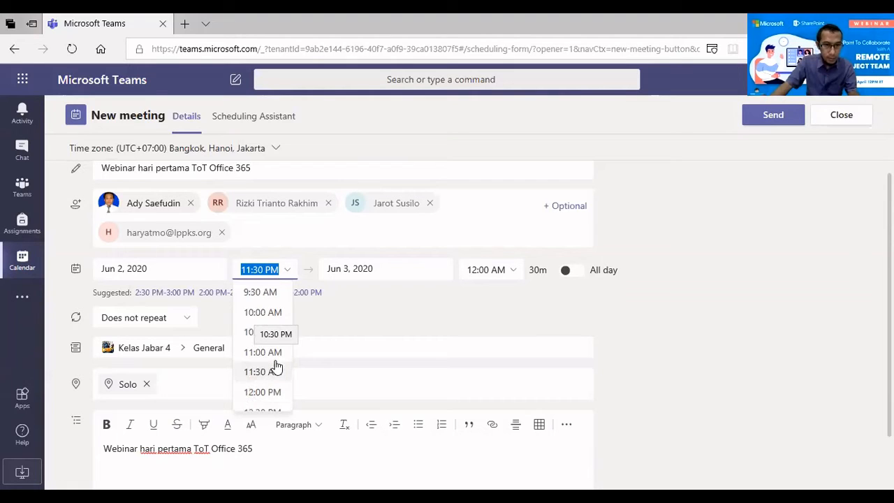
{"action": "scroll", "coordinate": [275, 366], "scroll_direction": "up", "scroll_amount": 5}
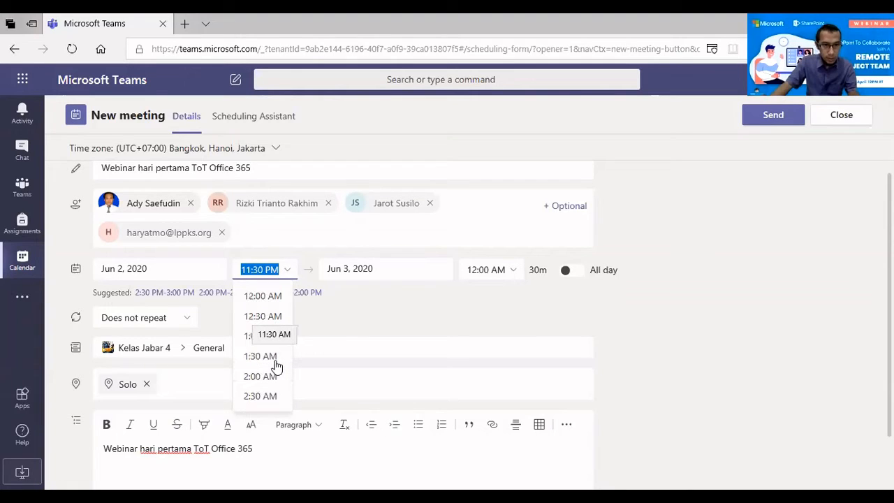
{"action": "scroll", "coordinate": [276, 366], "scroll_direction": "down", "scroll_amount": 1}
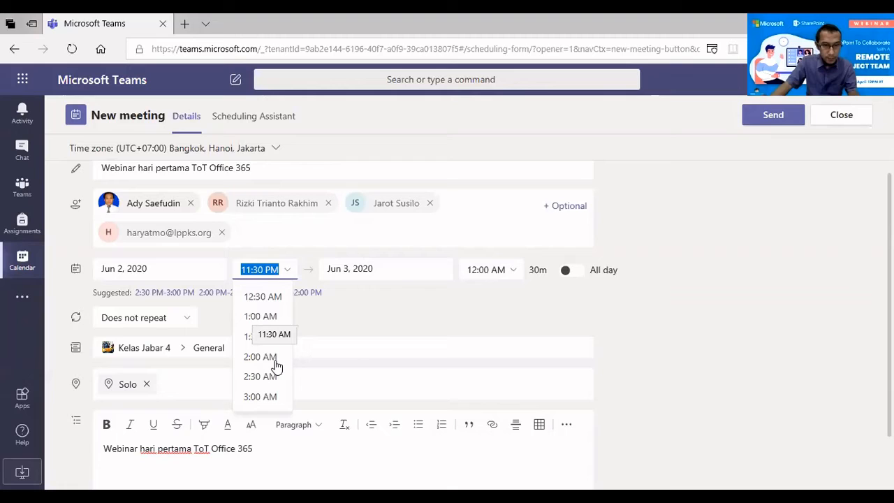
{"action": "scroll", "coordinate": [276, 366], "scroll_direction": "down", "scroll_amount": 5}
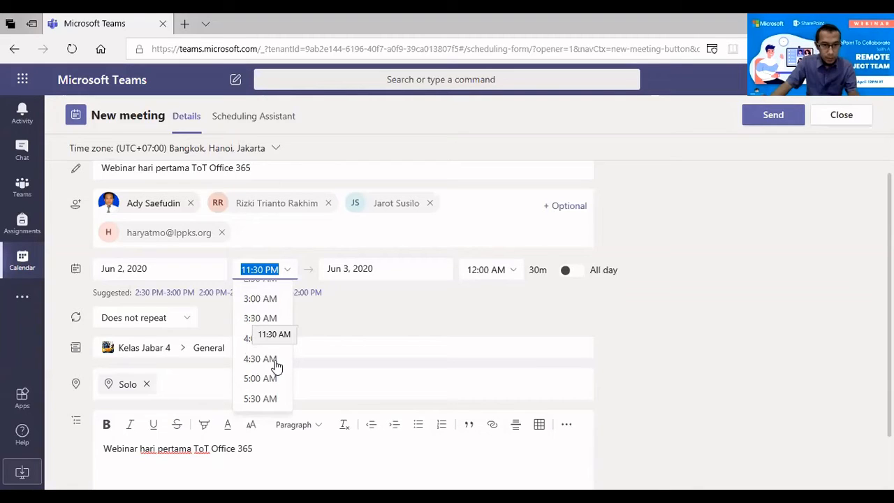
{"action": "scroll", "coordinate": [276, 366], "scroll_direction": "down", "scroll_amount": 3}
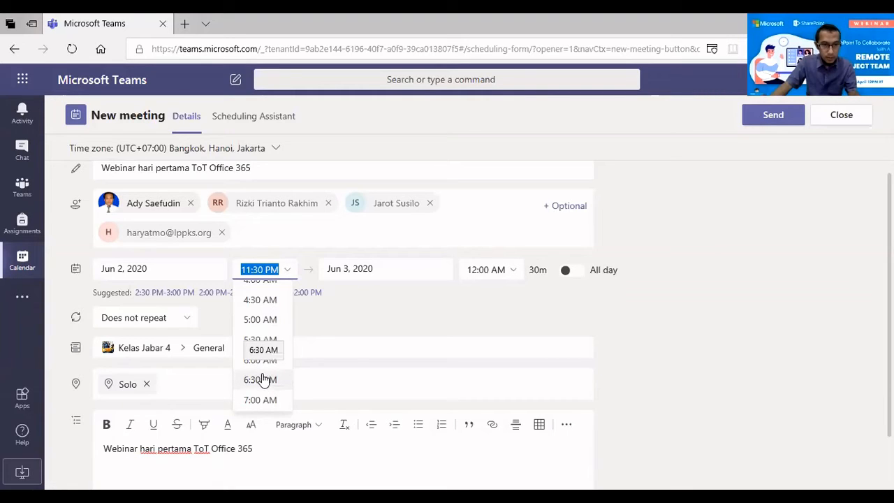
{"action": "left_click", "coordinate": [276, 380]}
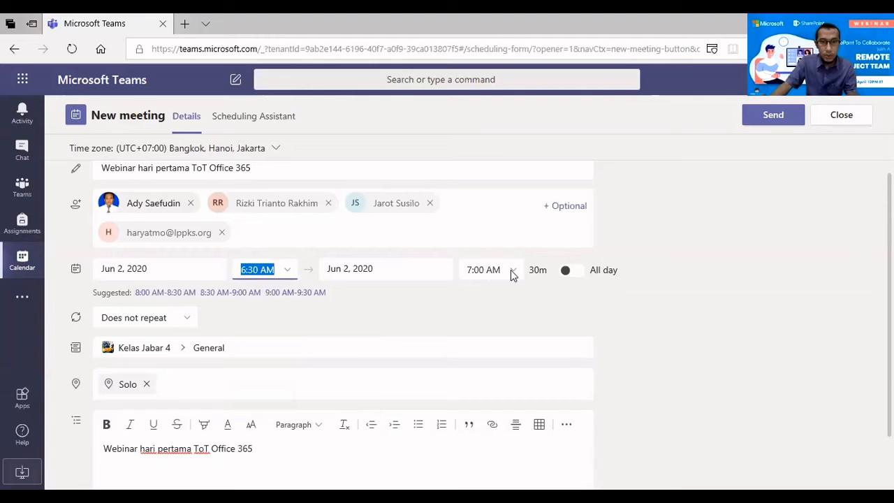
Set the end time to 10:30 AM for a 4-hour meeting
{"action": "key", "text": "Tab"}
{"action": "key", "text": "Tab"}
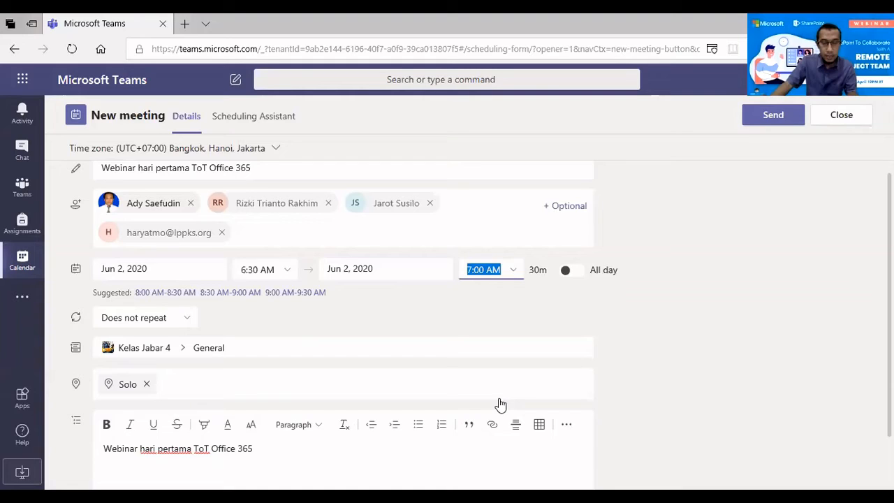
{"action": "left_click", "coordinate": [480, 269]}
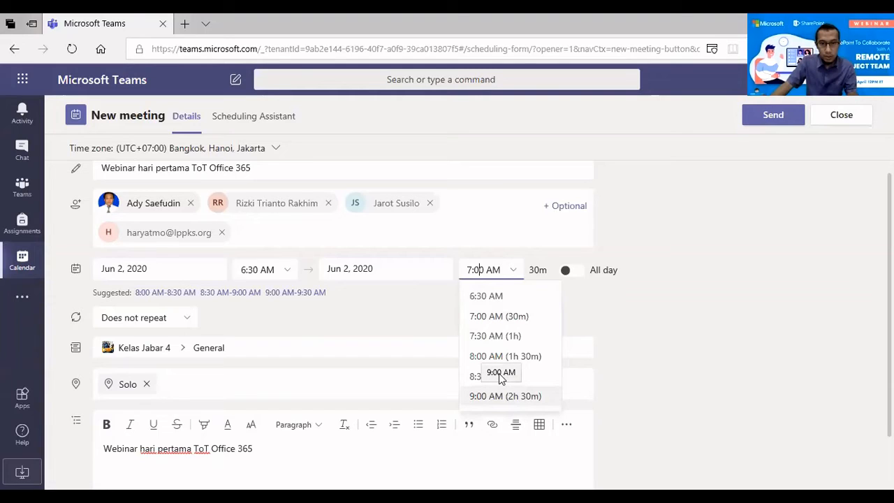
{"action": "scroll", "coordinate": [480, 366], "scroll_direction": "down", "scroll_amount": 1}
{"action": "scroll", "coordinate": [481, 366], "scroll_direction": "down", "scroll_amount": 3}
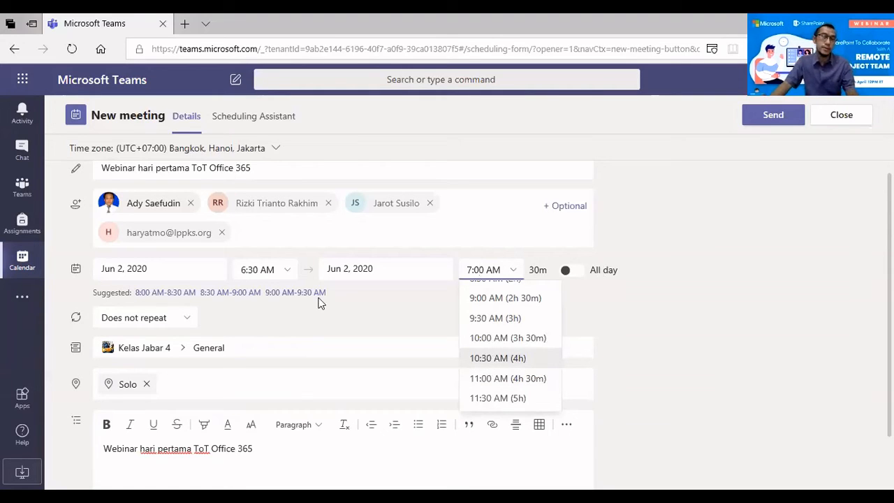
{"action": "key", "text": "Return"}
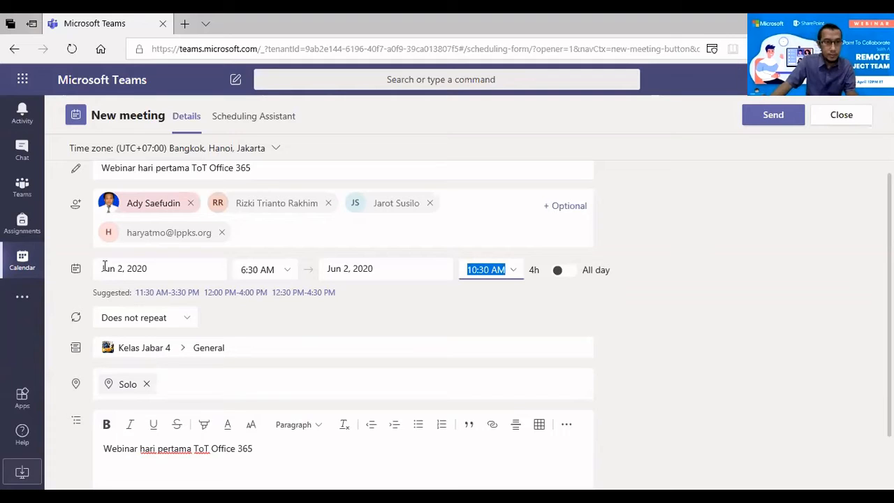
{"action": "left_click", "coordinate": [169, 272]}
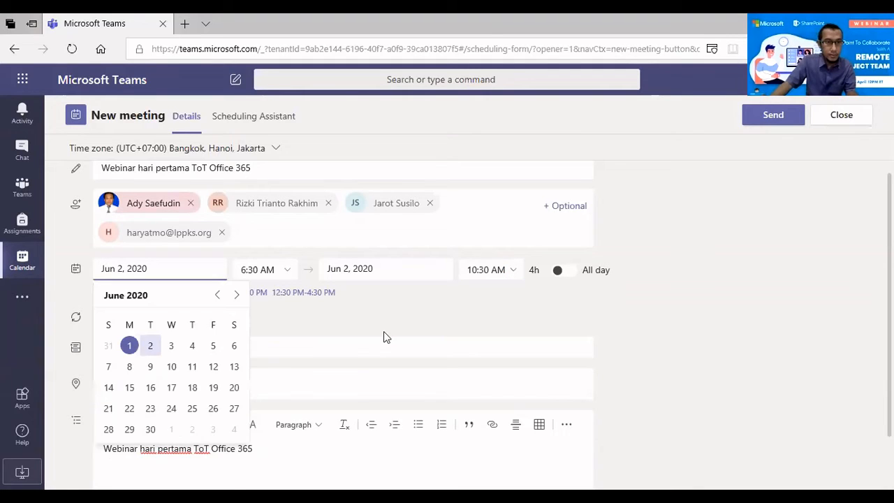
{"action": "left_click", "coordinate": [384, 337]}
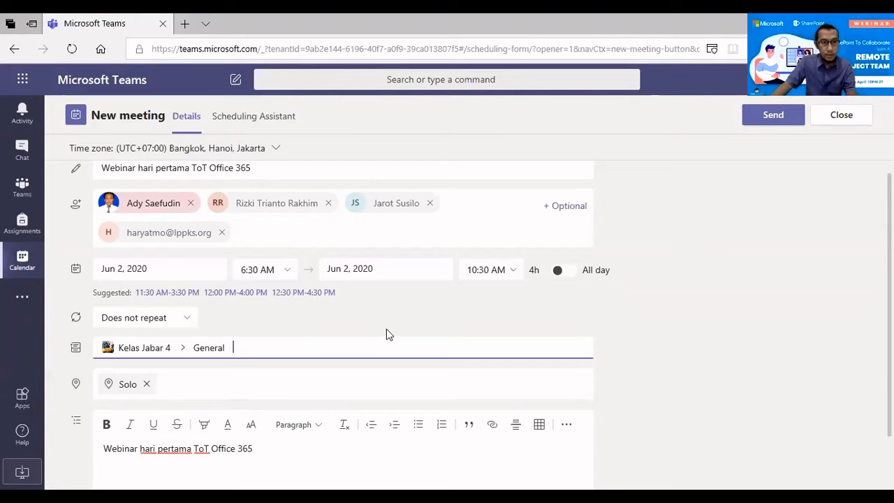
{"action": "left_click", "coordinate": [205, 275]}
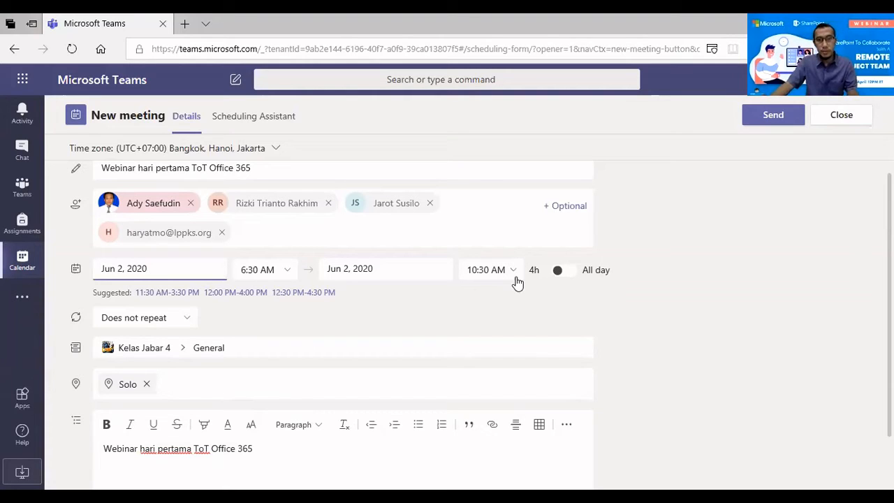
{"action": "left_click", "coordinate": [167, 269]}
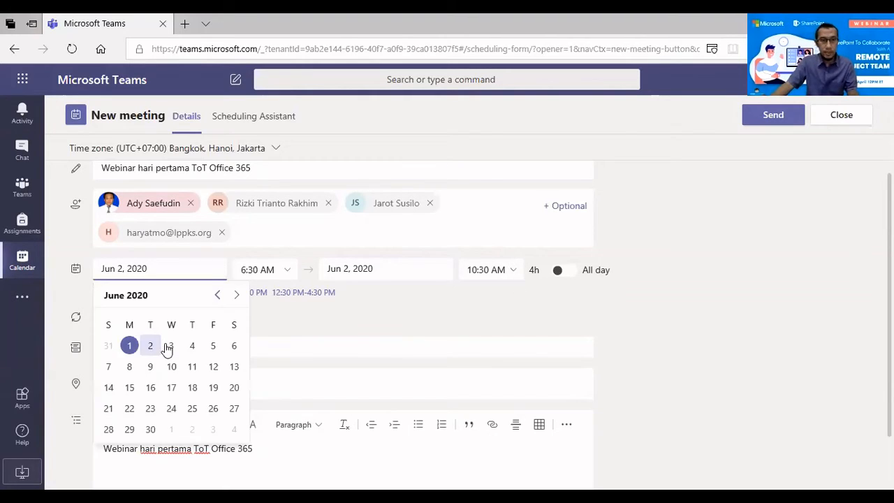
{"action": "left_click", "coordinate": [351, 368]}
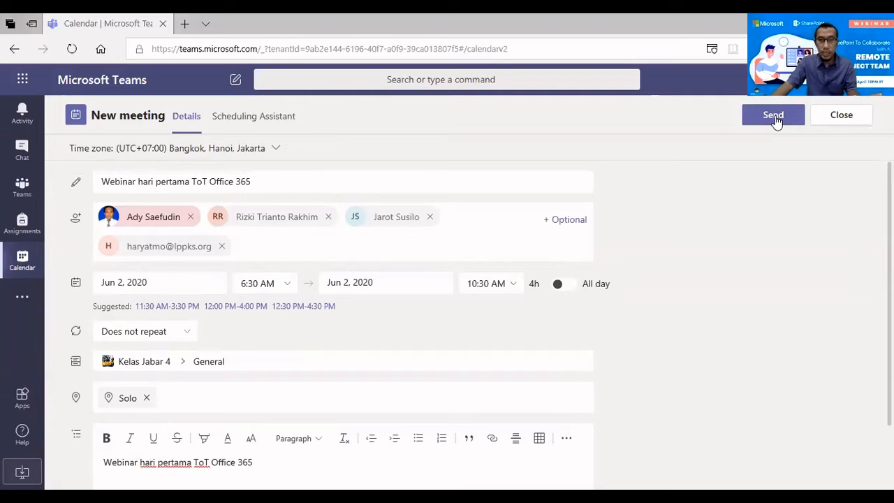
Send the invitation for the Jun 2, 6:30–10:30 AM webinar
{"action": "left_click", "coordinate": [774, 116]}
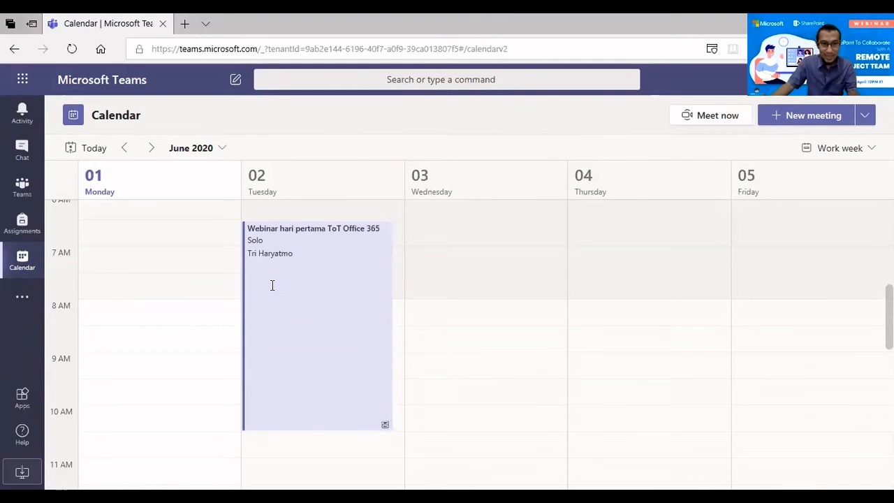
Open the Meeting options for Tuesday's Webinar hari pertama ToT Office 365 event
{"action": "scroll", "coordinate": [273, 286], "scroll_direction": "up", "scroll_amount": 1}
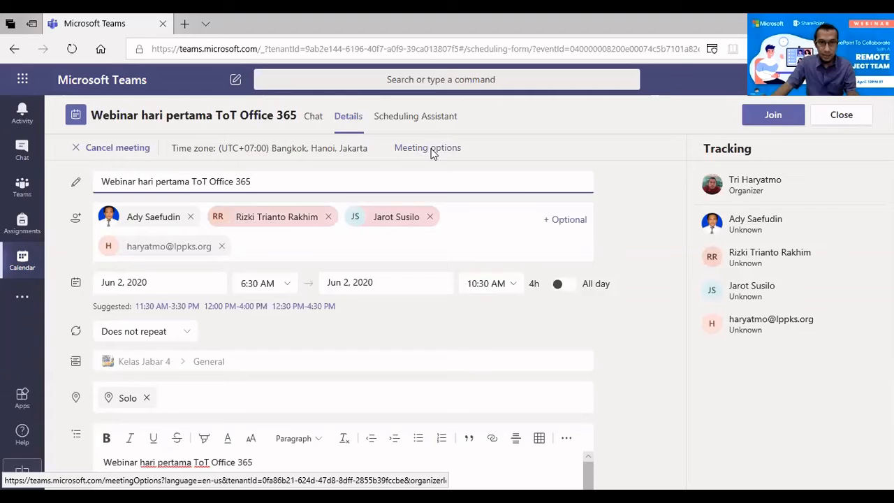
{"action": "left_click", "coordinate": [431, 150]}
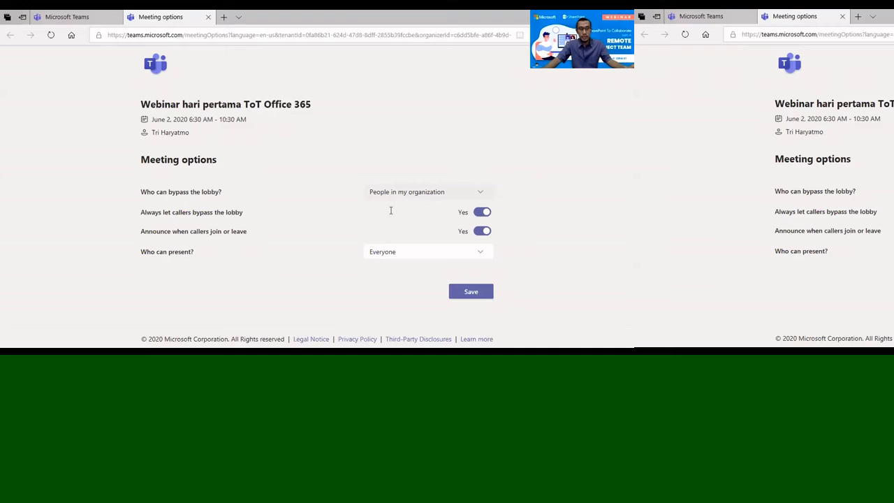
Expand the 'Who can bypass the lobby?' dropdown on the webinar's Meeting options
{"action": "left_click", "coordinate": [392, 193]}
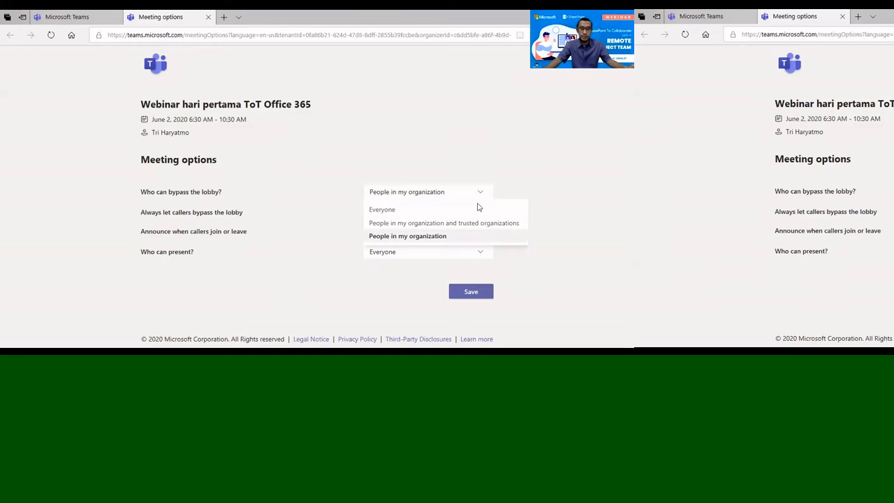
Keep 'People in my organization' selected for lobby bypass and close the dropdown
{"action": "left_click", "coordinate": [492, 199]}
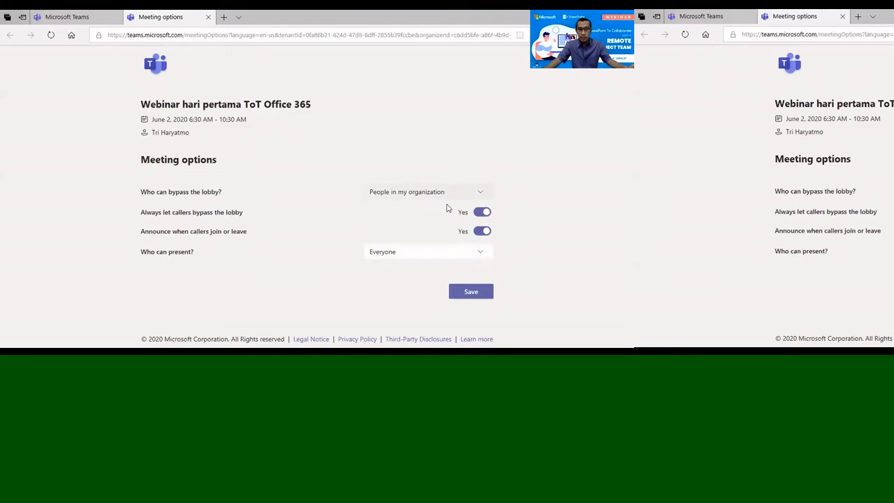
{"action": "left_click", "coordinate": [171, 225]}
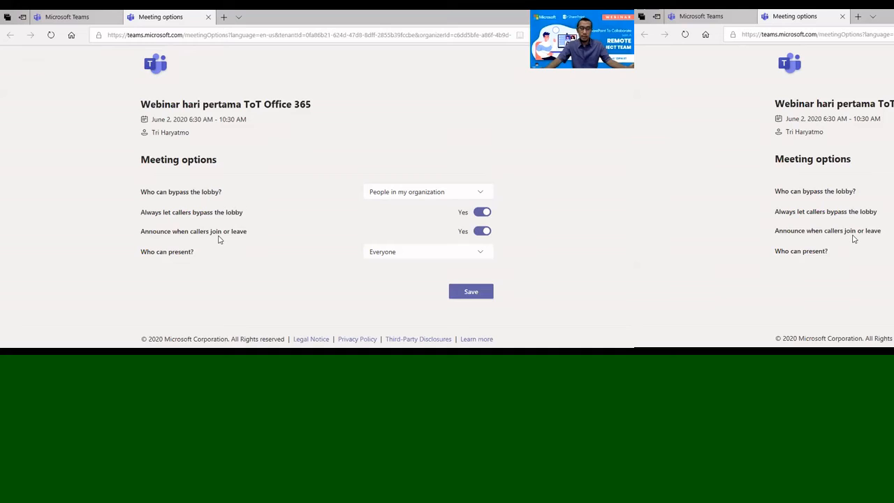
Set 'Announce when callers join or leave' and 'Always let callers bypass the lobby' to No
{"action": "left_click", "coordinate": [484, 231]}
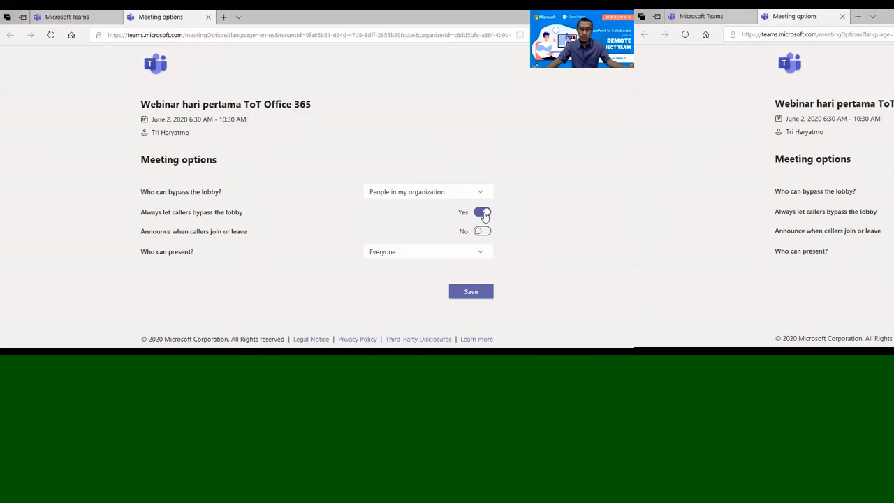
{"action": "left_click", "coordinate": [483, 212]}
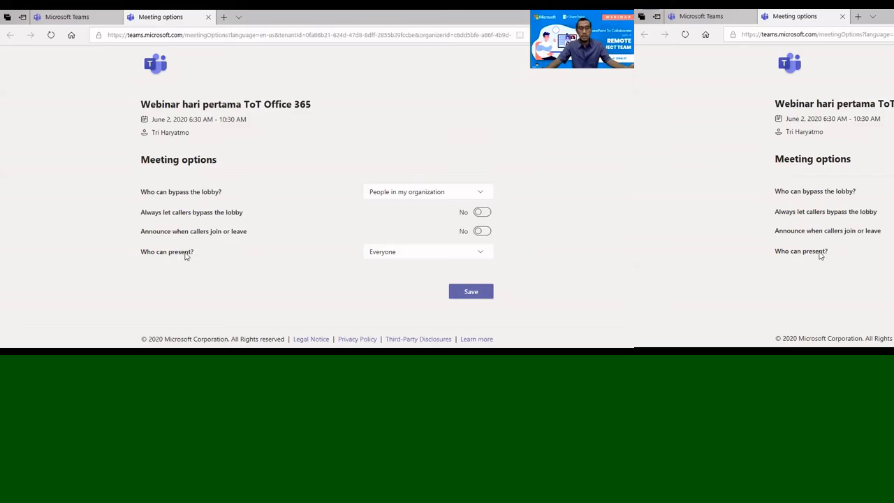
Change 'Who can present?' to Specific people
{"action": "left_click", "coordinate": [422, 260]}
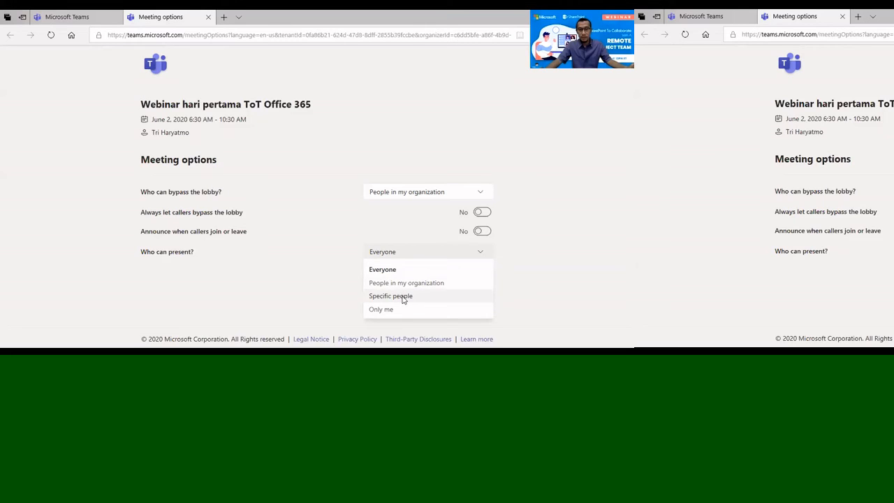
{"action": "left_click", "coordinate": [403, 298]}
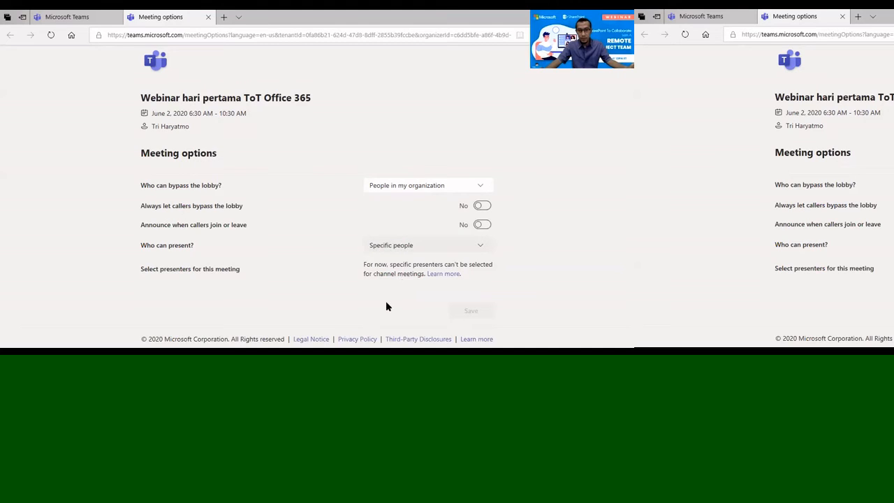
Set 'Who can present?' to Only me and switch back to the meeting details in Teams
{"action": "left_click", "coordinate": [481, 245]}
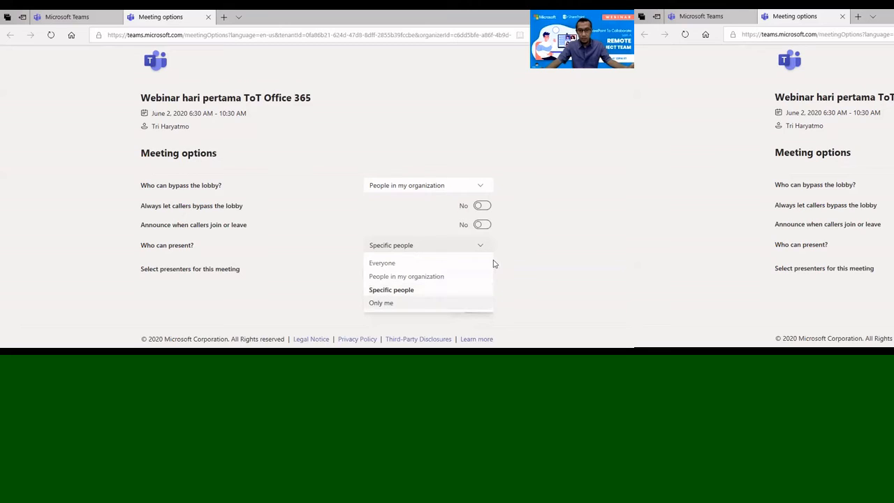
{"action": "left_click", "coordinate": [486, 303]}
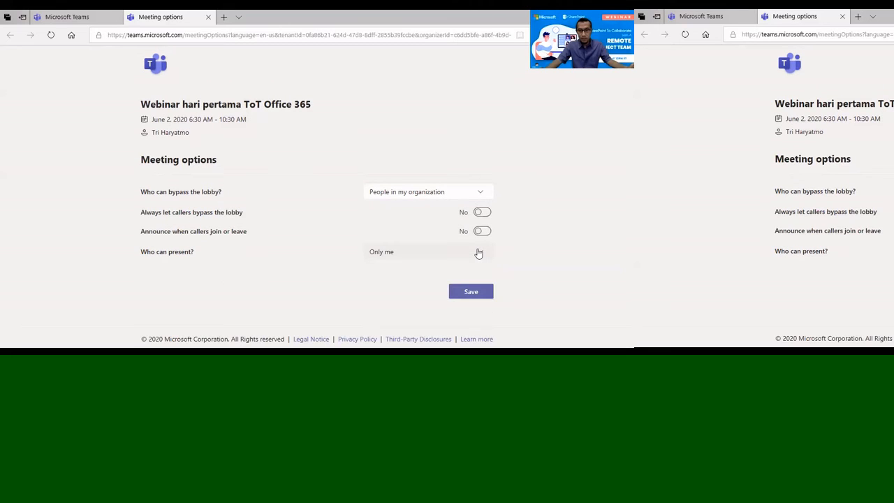
{"action": "left_click", "coordinate": [478, 253]}
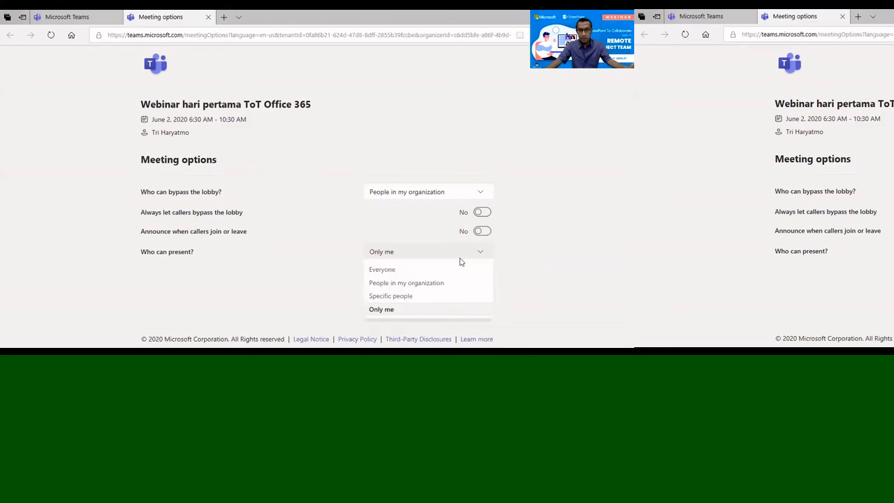
{"action": "left_click", "coordinate": [387, 299]}
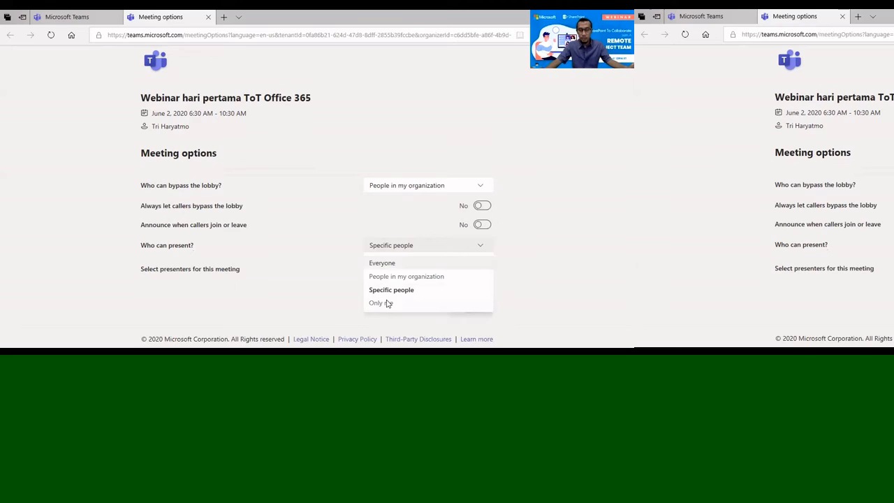
{"action": "left_click", "coordinate": [387, 303]}
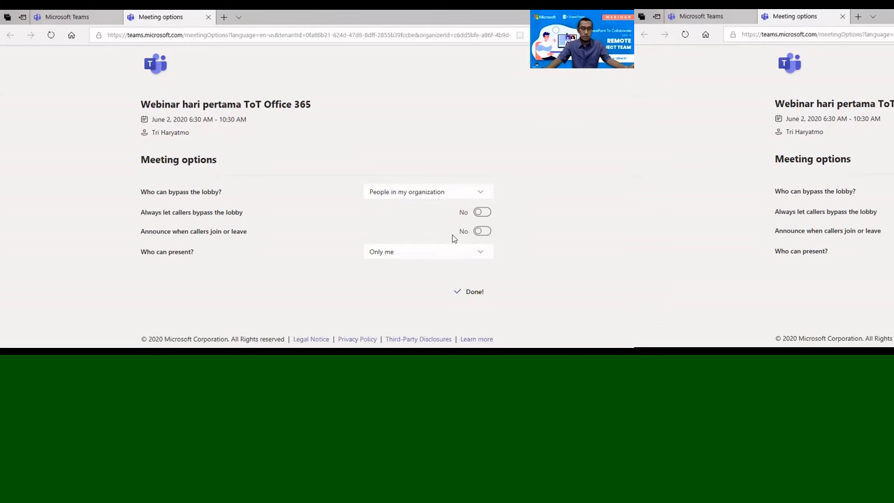
{"action": "key", "text": "ctrl+Tab"}
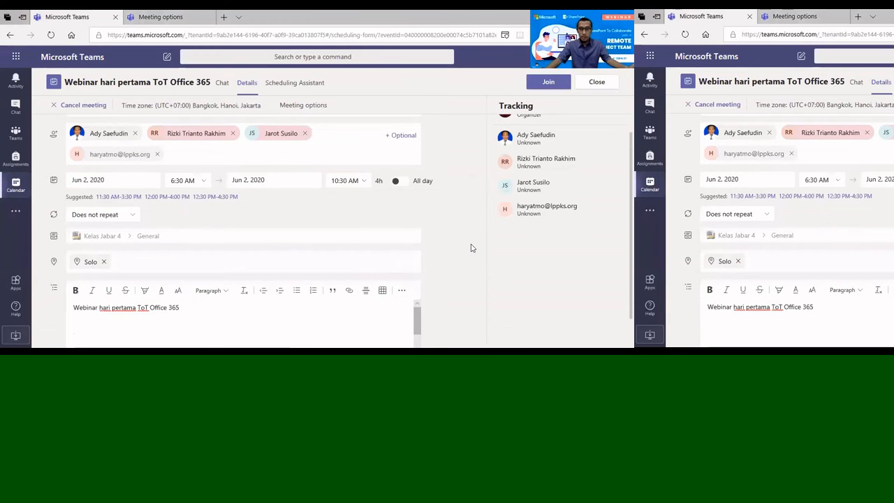
Scroll the meeting form and description editor until the 'Join Microsoft Teams Meeting' link shows
{"action": "scroll", "coordinate": [416, 286], "scroll_direction": "down", "scroll_amount": 1}
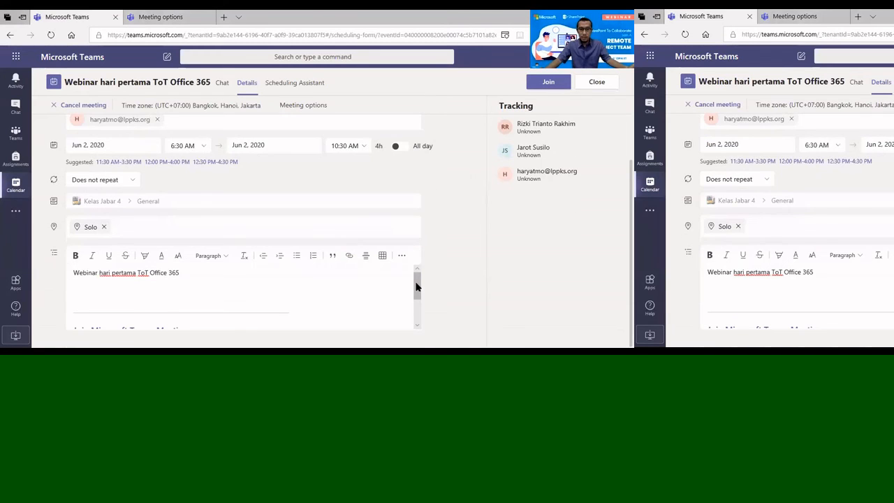
{"action": "left_click_drag", "start_coordinate": [416, 287], "coordinate": [421, 322]}
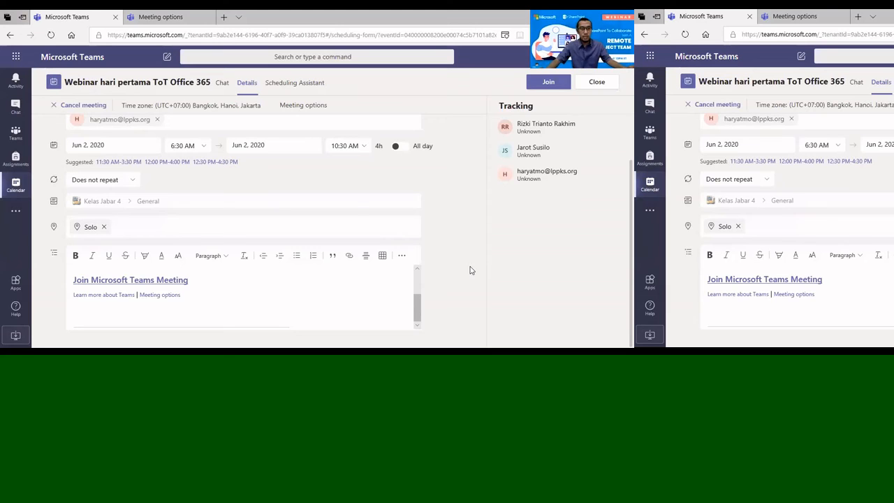
{"action": "scroll", "coordinate": [175, 202], "scroll_direction": "up", "scroll_amount": 1}
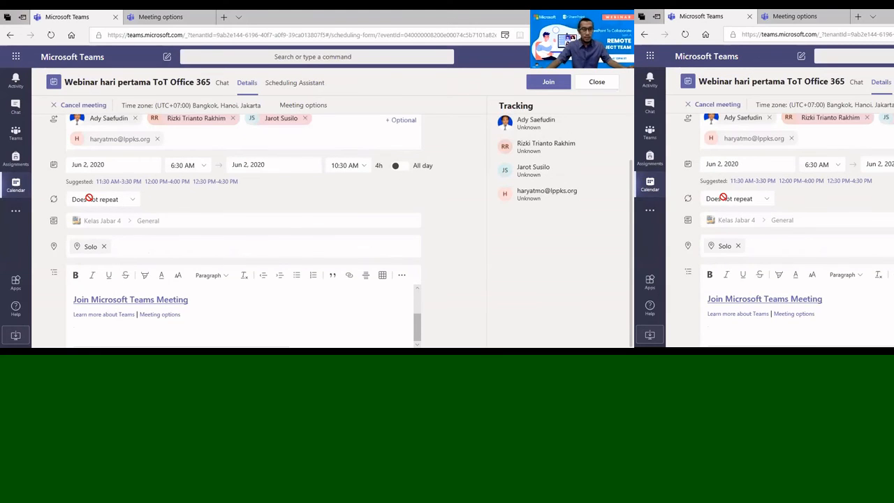
{"action": "scroll", "coordinate": [89, 197], "scroll_direction": "up", "scroll_amount": 2}
{"action": "scroll", "coordinate": [90, 197], "scroll_direction": "down", "scroll_amount": 3}
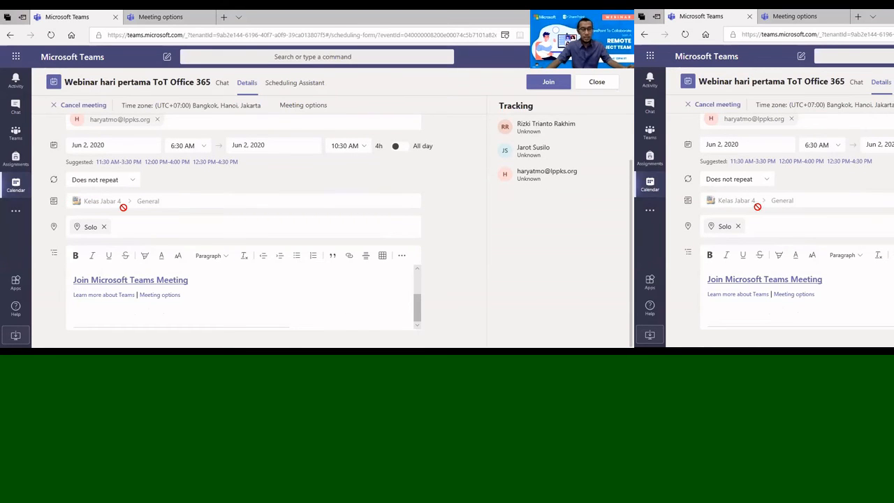
{"action": "mouse_move", "coordinate": [123, 208]}
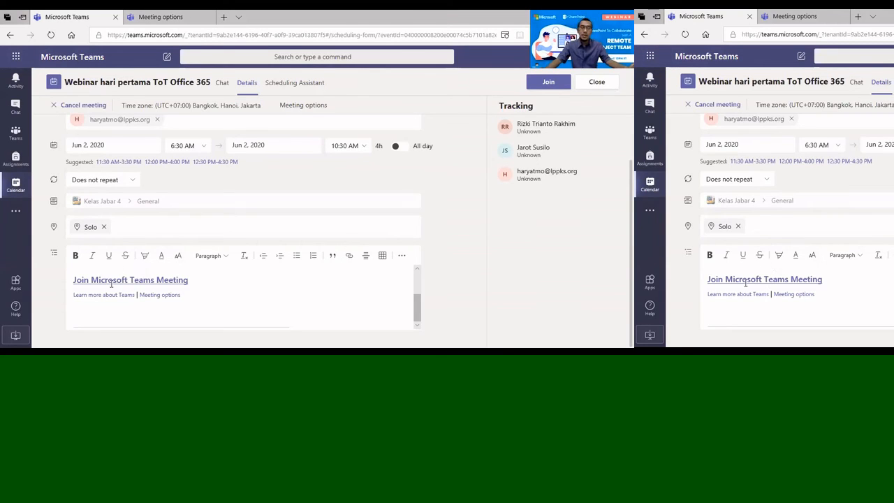
Copy the 'Join Microsoft Teams Meeting' link address from the webinar description
{"action": "right_click", "coordinate": [110, 281]}
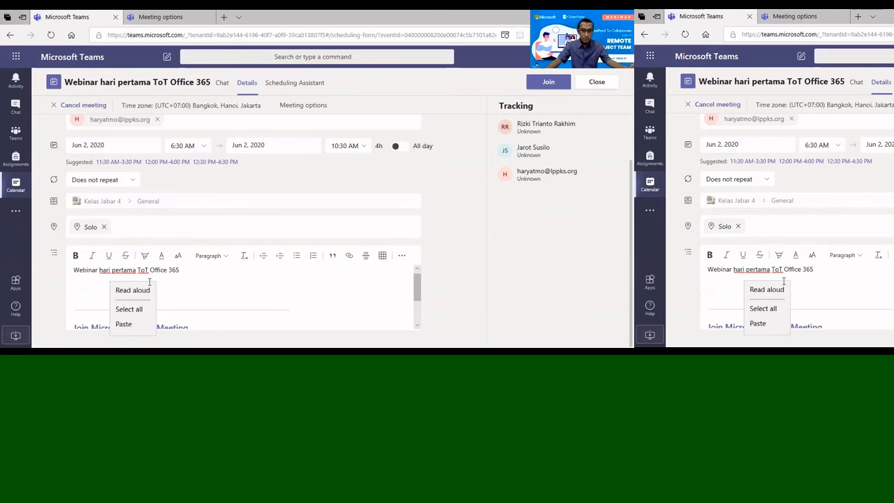
{"action": "scroll", "coordinate": [148, 282], "scroll_direction": "down", "scroll_amount": 2}
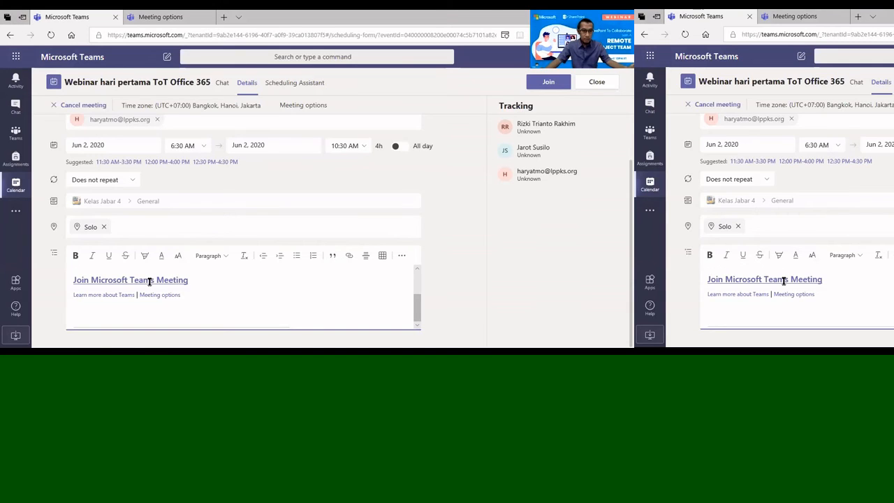
{"action": "right_click", "coordinate": [149, 281]}
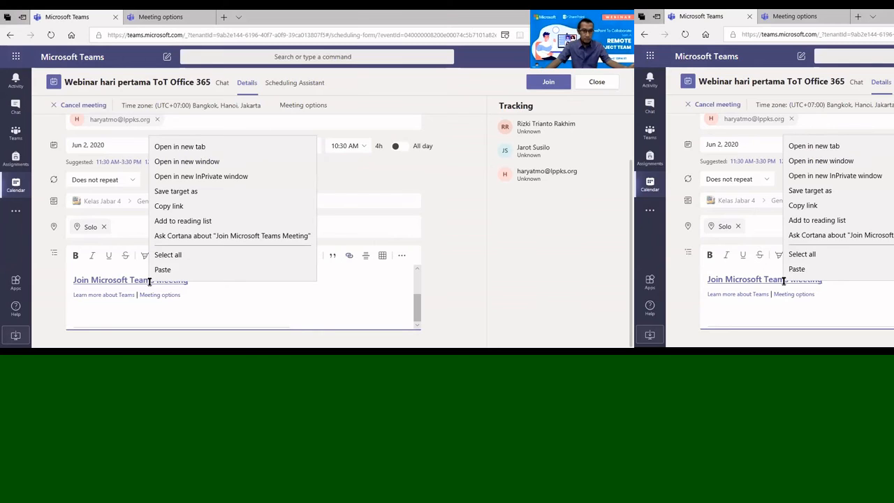
{"action": "left_click", "coordinate": [168, 206]}
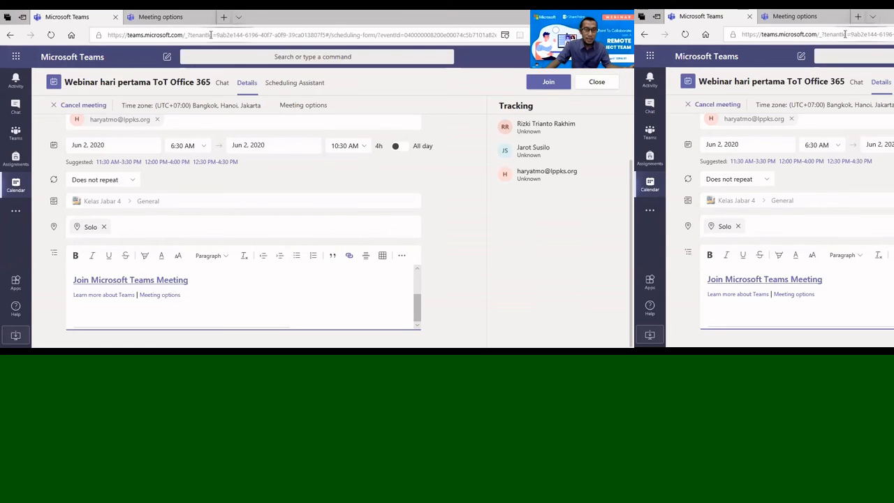
Open a new browser tab and go to bit.ly
{"action": "key", "text": "ctrl+t"}
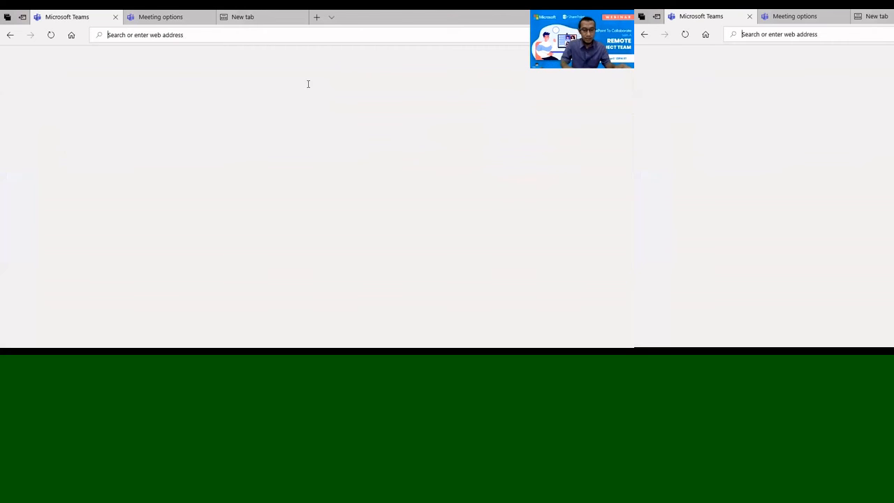
{"action": "type", "text": "bit."}
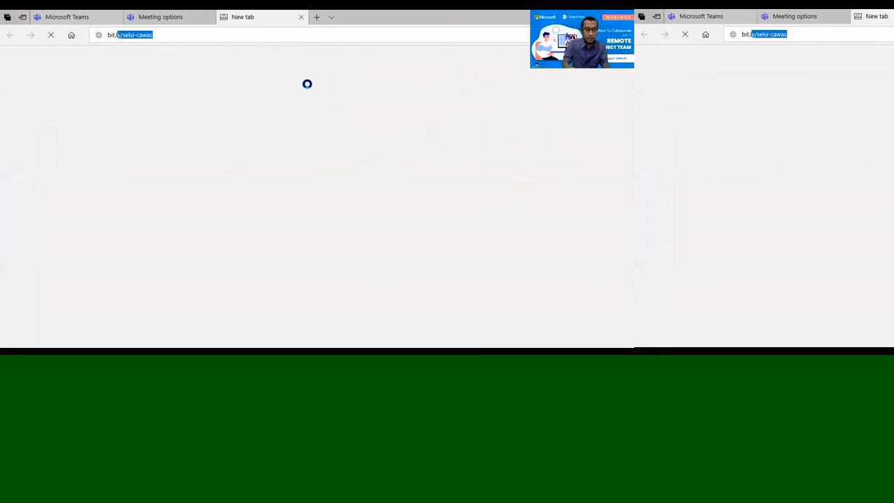
{"action": "type", "text": "ly"}
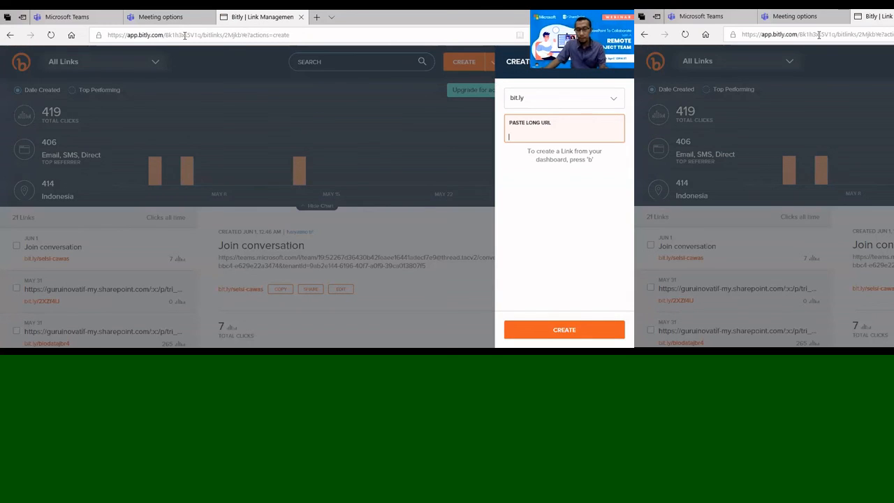
Shorten the pasted Teams join link and save its back-half as webinar2juni
{"action": "key", "text": "ctrl+v"}
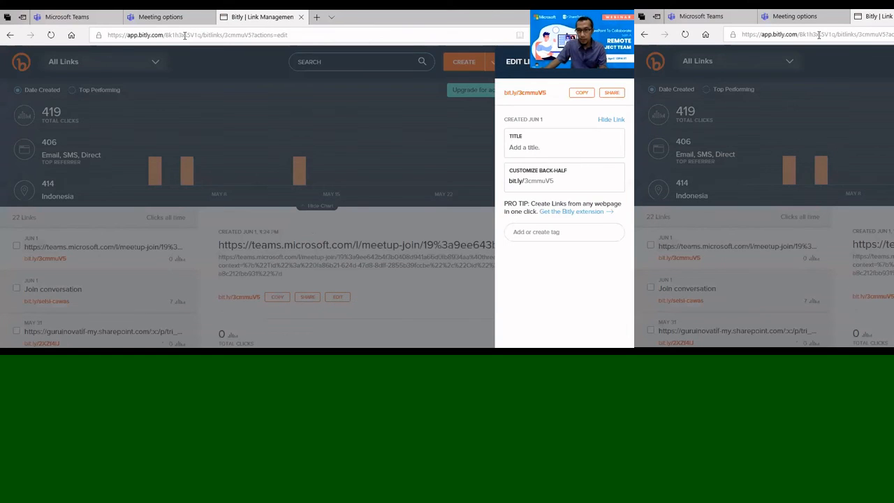
{"action": "left_click_drag", "start_coordinate": [555, 181], "coordinate": [537, 181]}
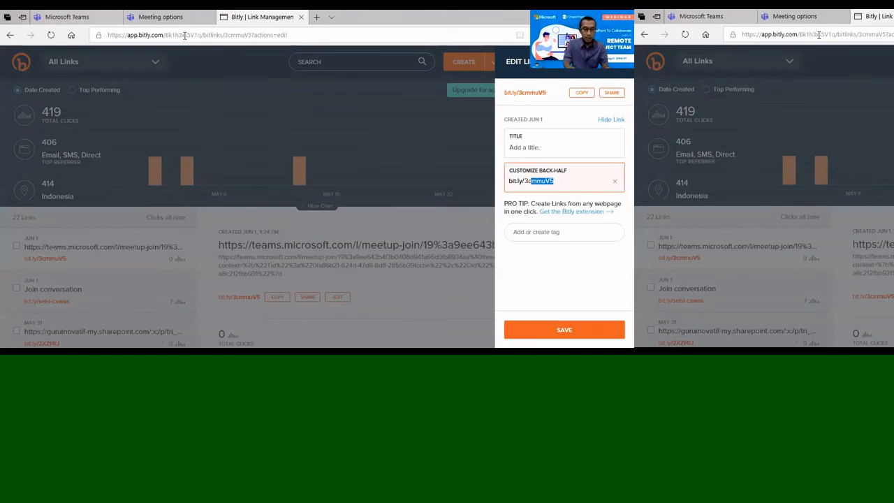
{"action": "key", "text": "BackSpace"}
{"action": "key", "text": "BackSpace"}
{"action": "type", "text": "we"}
{"action": "key", "text": "BackSpace"}
{"action": "key", "text": "BackSpace"}
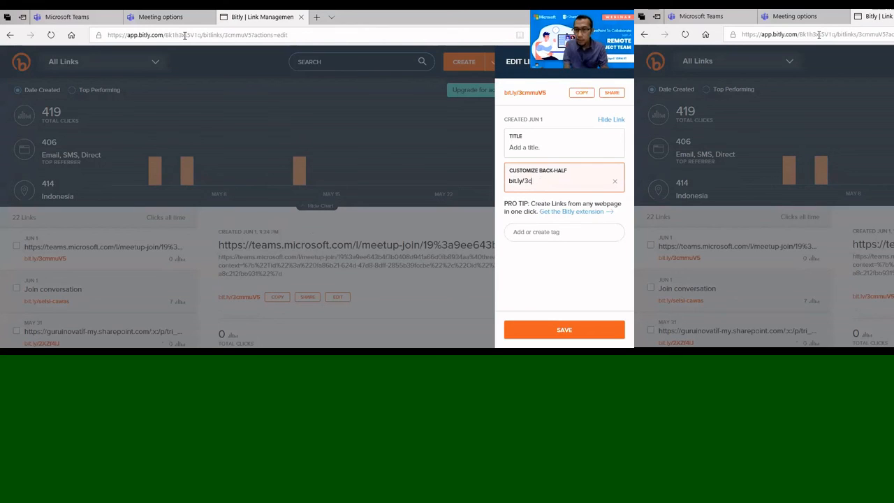
{"action": "key", "text": "BackSpace"}
{"action": "key", "text": "BackSpace"}
{"action": "type", "text": "we"}
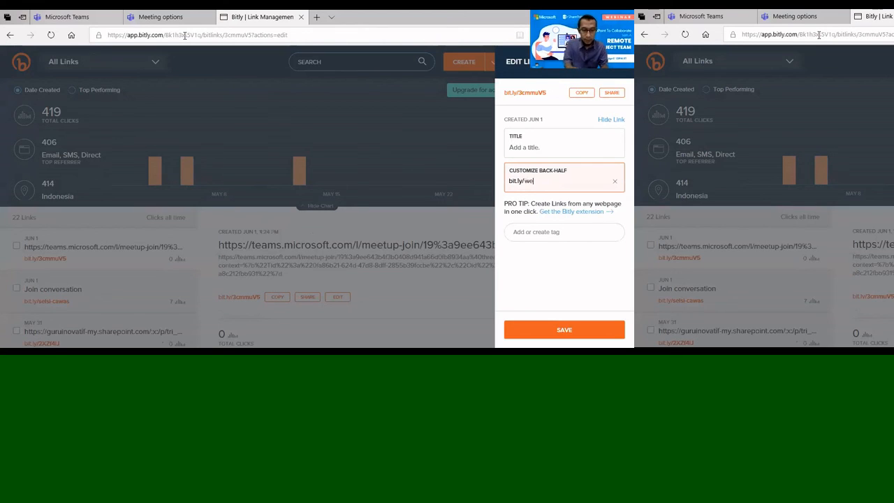
{"action": "type", "text": "binar2j"}
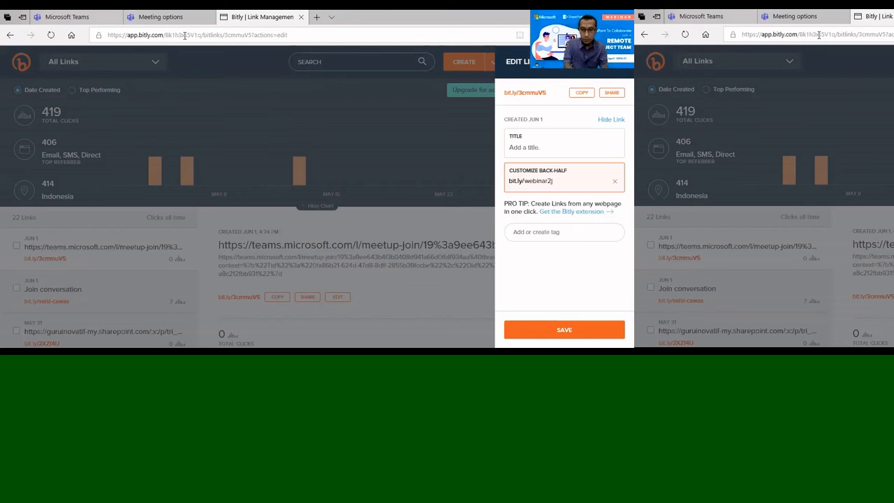
{"action": "type", "text": "uni"}
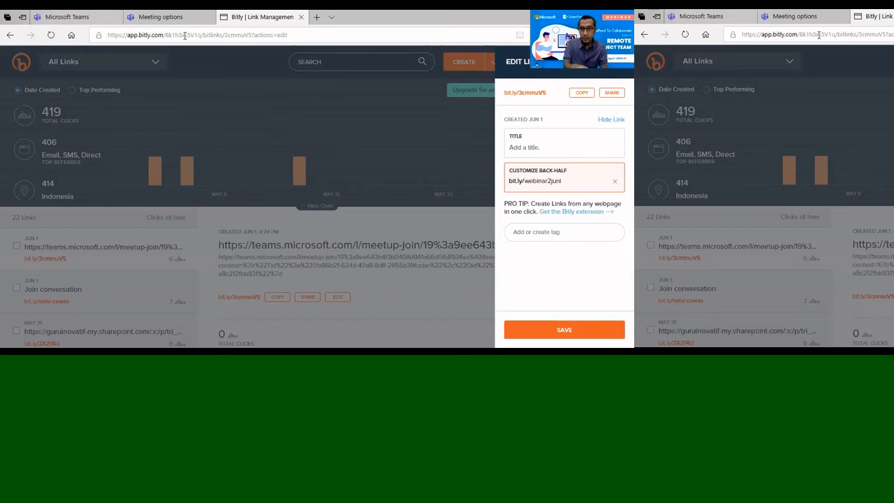
{"action": "left_click", "coordinate": [444, 175]}
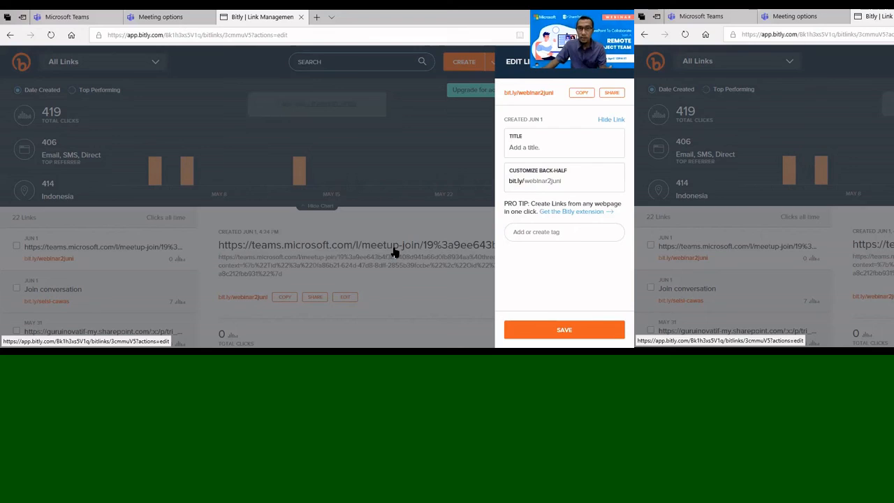
Test the short link by loading bit.ly/webinar2juni in a new Edge tab
{"action": "left_click", "coordinate": [393, 252]}
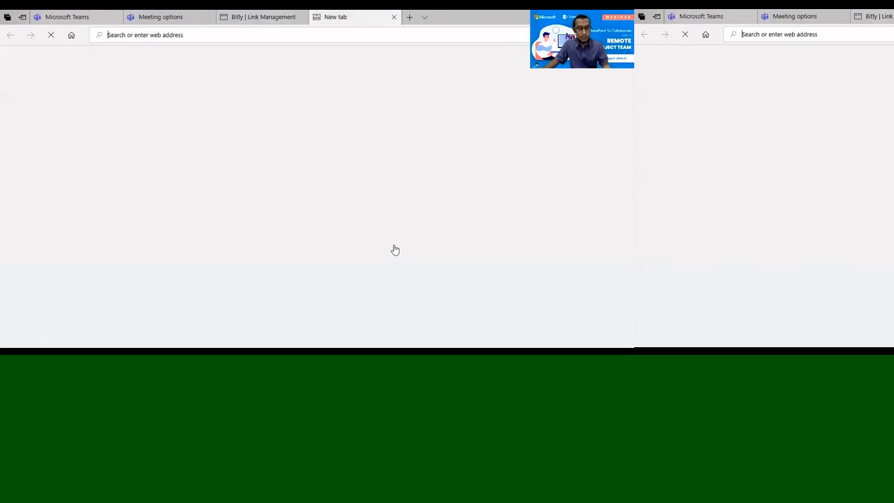
{"action": "type", "text": "https://bit.ly/webinar2juni"}
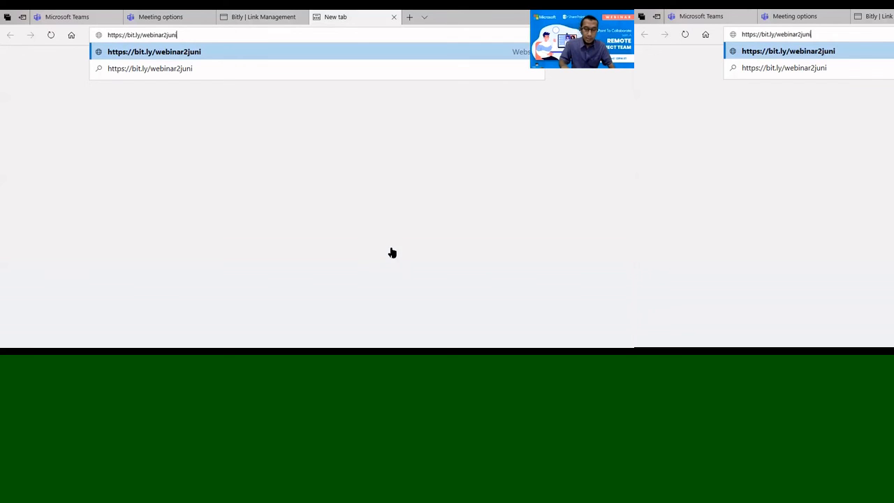
{"action": "key", "text": "Return"}
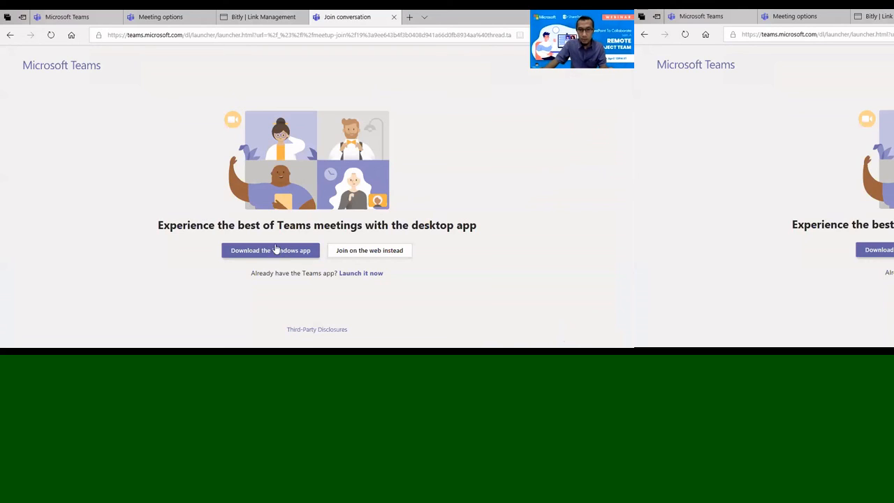
Pick 'Join on the web instead' on the Teams launcher page and confirm
{"action": "left_click", "coordinate": [368, 253]}
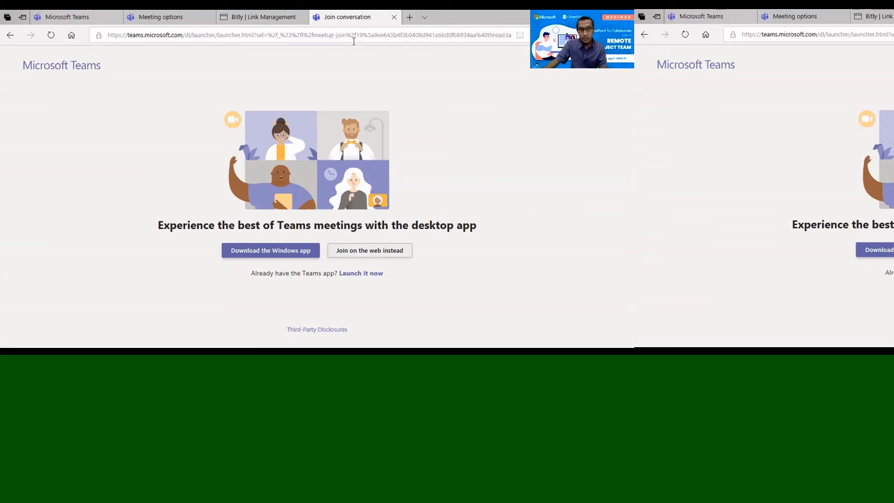
{"action": "key", "text": "Return"}
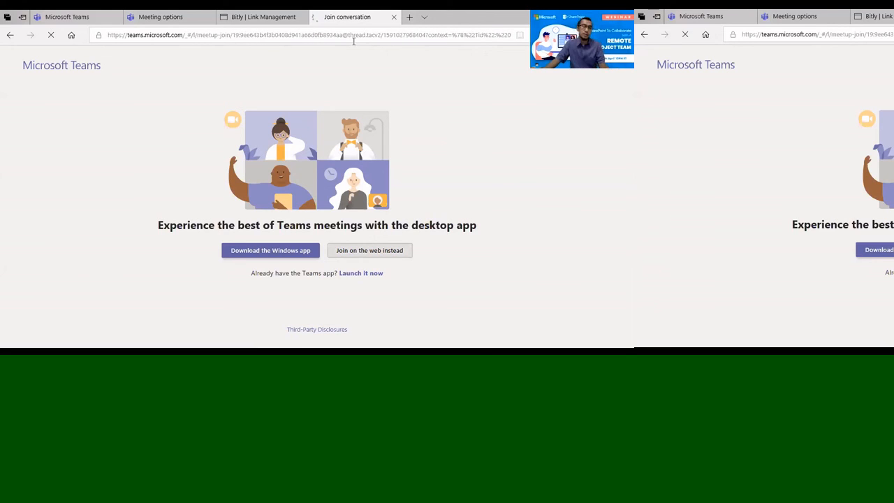